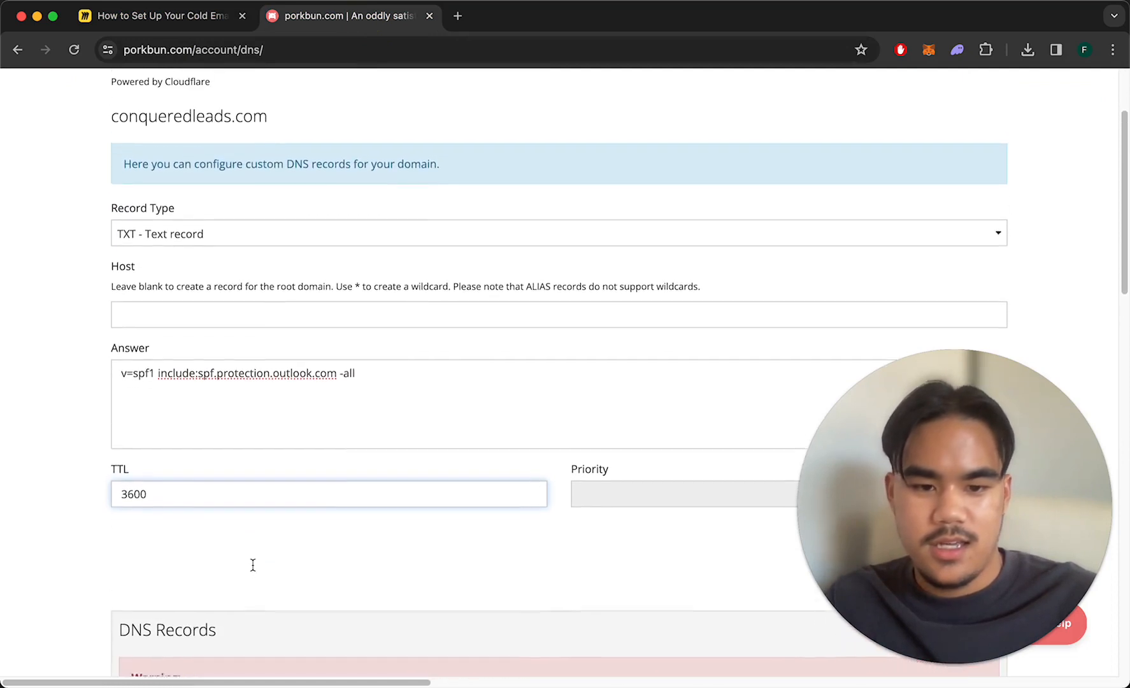
Keep the blank-host TXT record with v=spf1 include:spf.protection.outlook.com -all and TTL 3600.
drag(949, 560, 997, 249)
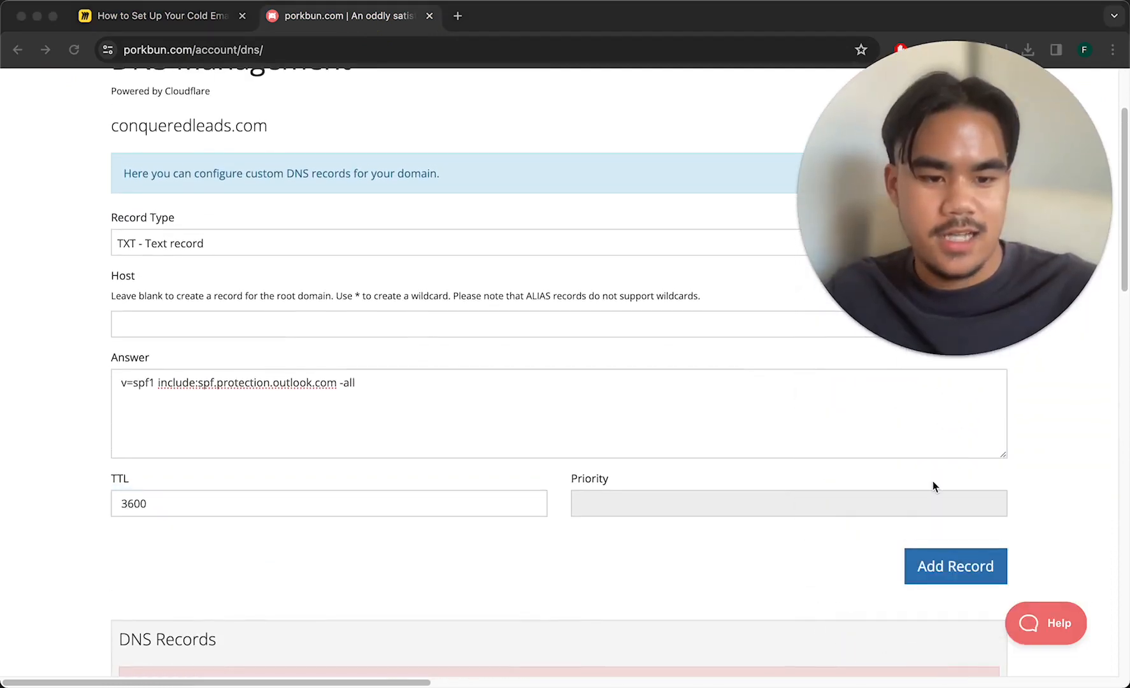
click(943, 533)
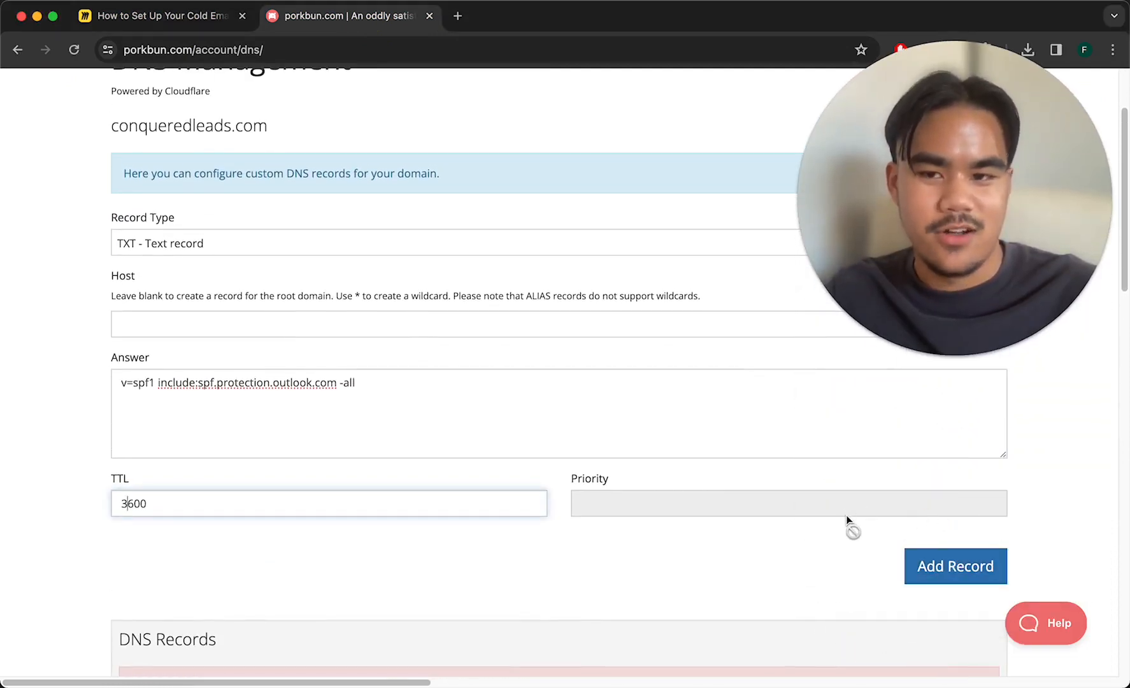
scroll(846, 514, up, 3)
click(1029, 107)
drag(1034, 120, 1108, 436)
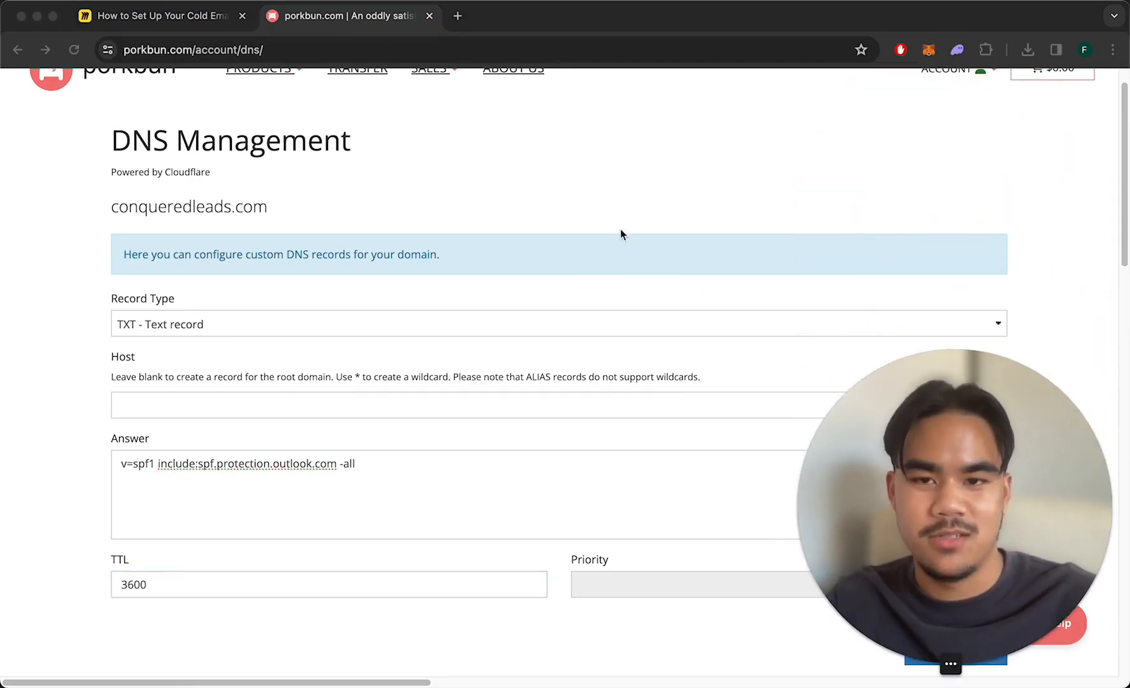
click(641, 189)
Review the DKIM frame on the Miro flowchart board.
click(163, 23)
scroll(425, 232, down, 2)
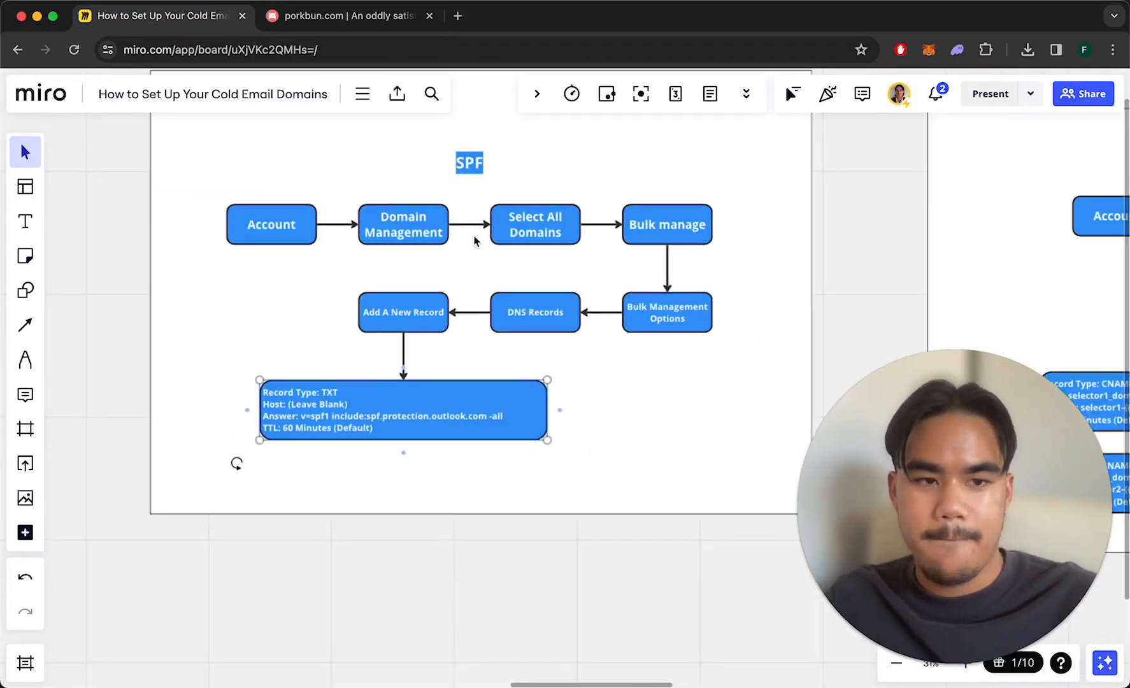
scroll(475, 239, right, 10)
scroll(474, 236, up, 5)
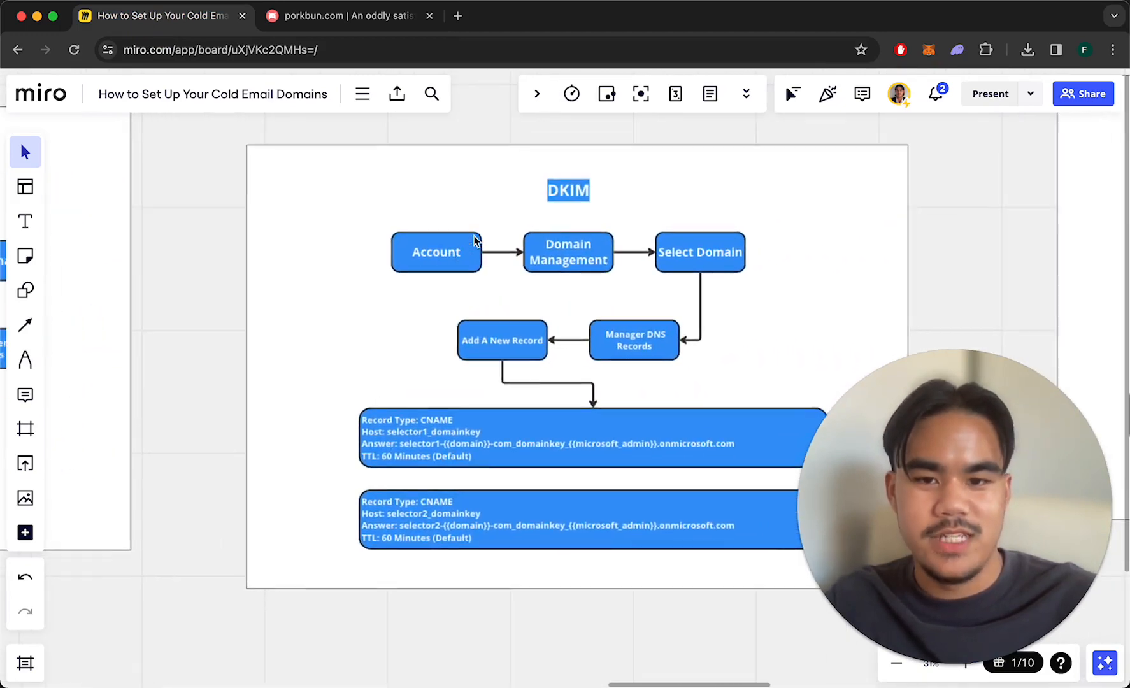
scroll(474, 236, right, 5)
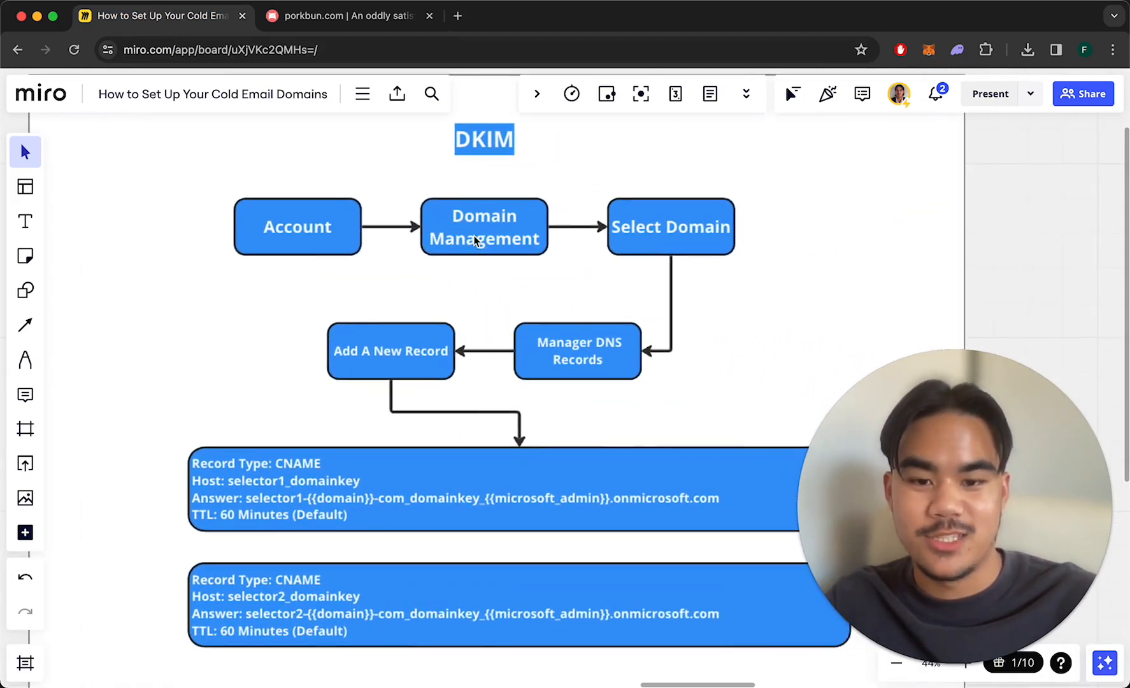
scroll(474, 240, right, 2)
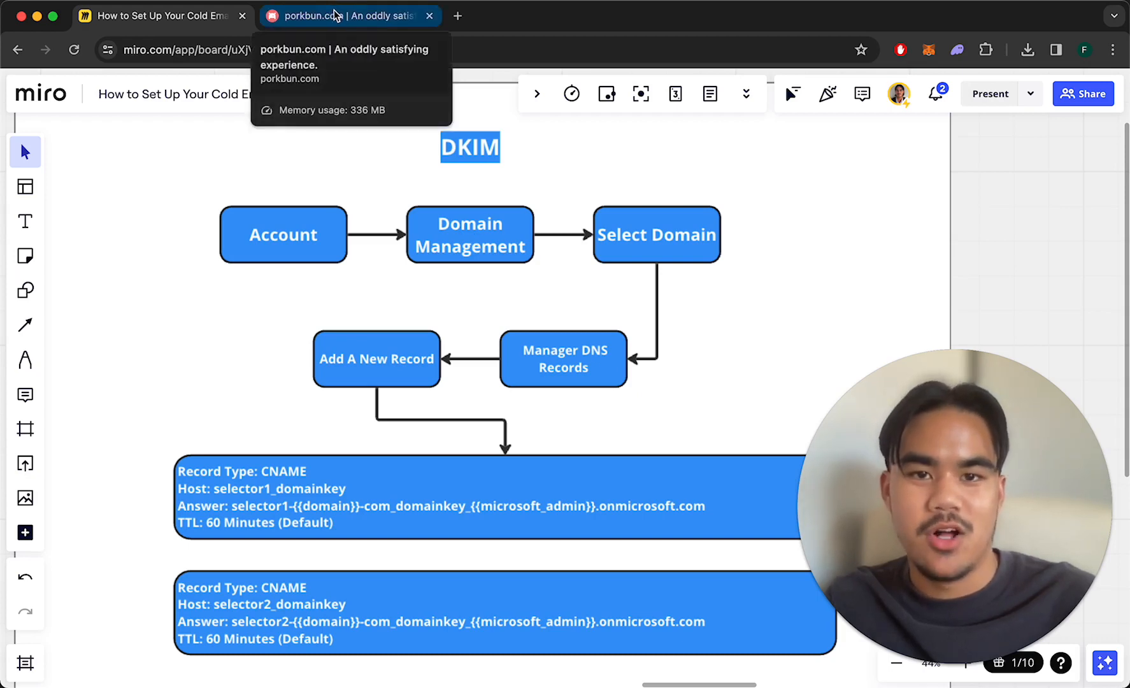
scroll(395, 143, down, 2)
scroll(395, 143, right, 1)
scroll(352, 187, up, 2)
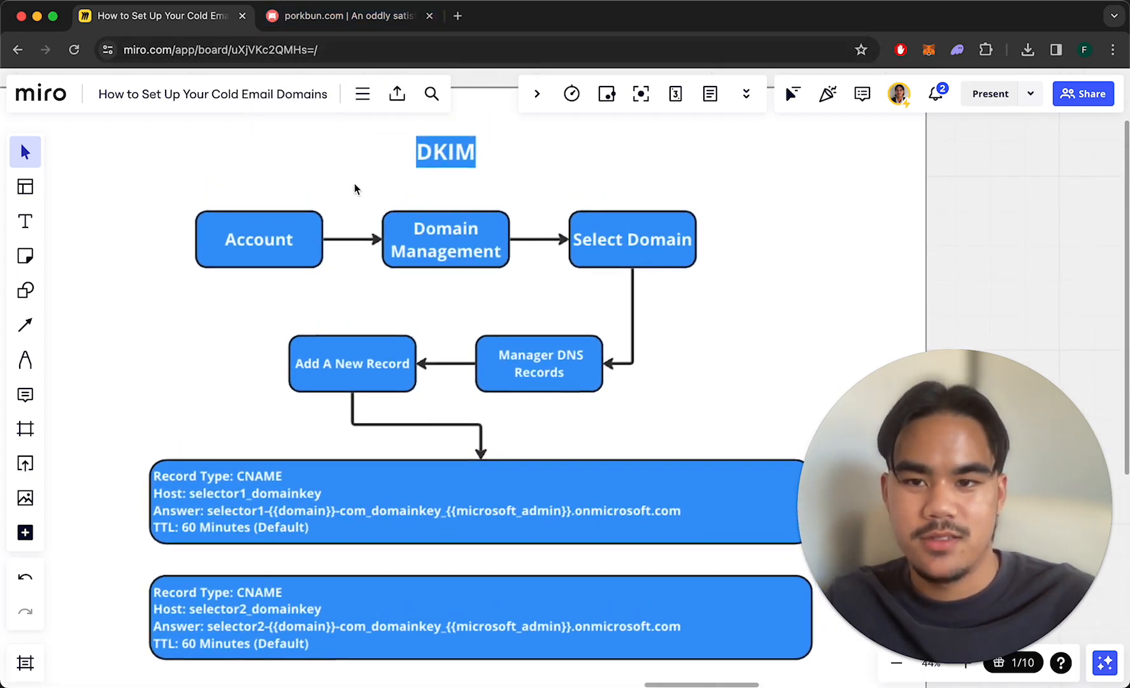
Set the new Porkbun record type to CNAME after rechecking the DKIM steps.
click(324, 17)
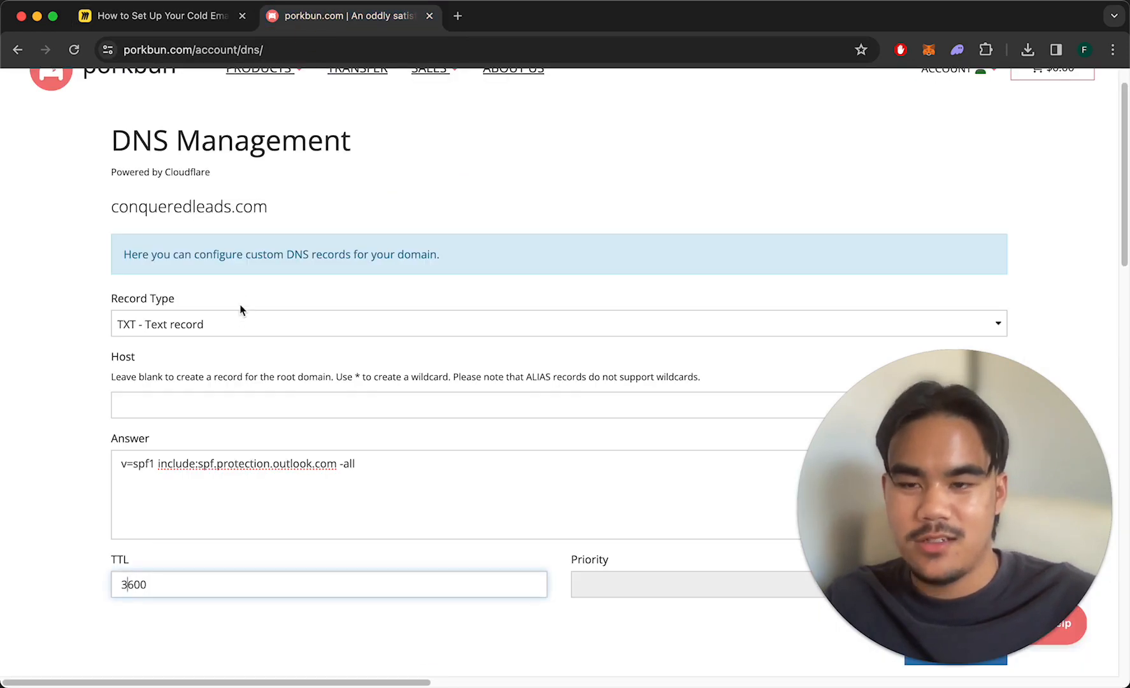
click(253, 18)
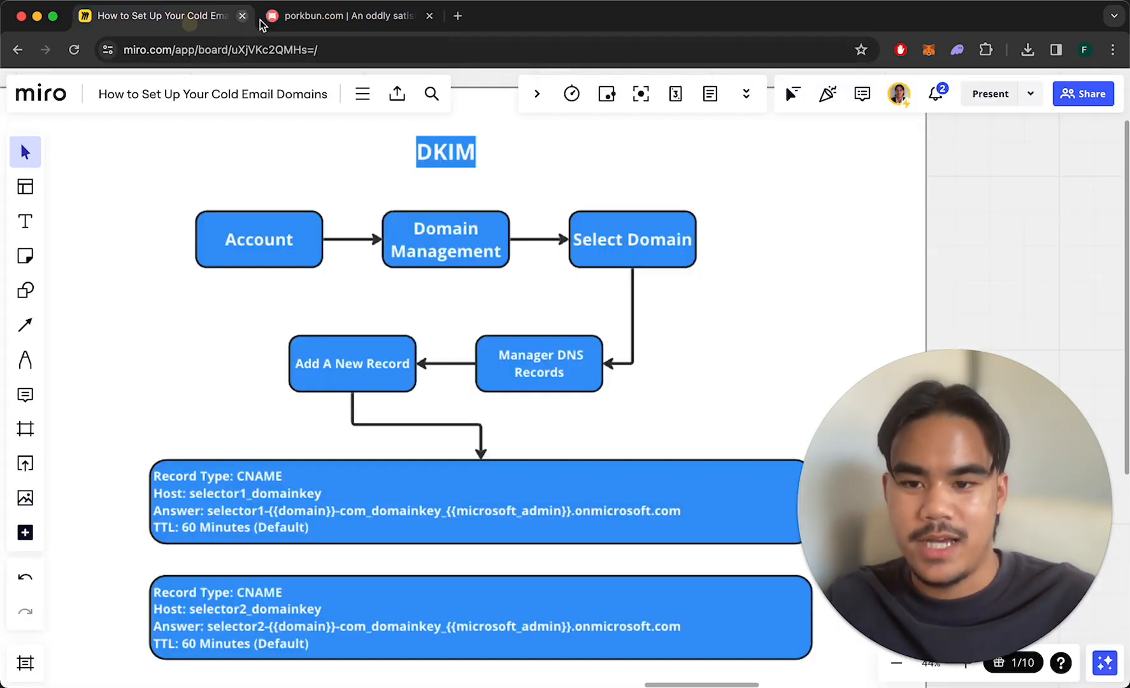
click(306, 19)
click(249, 327)
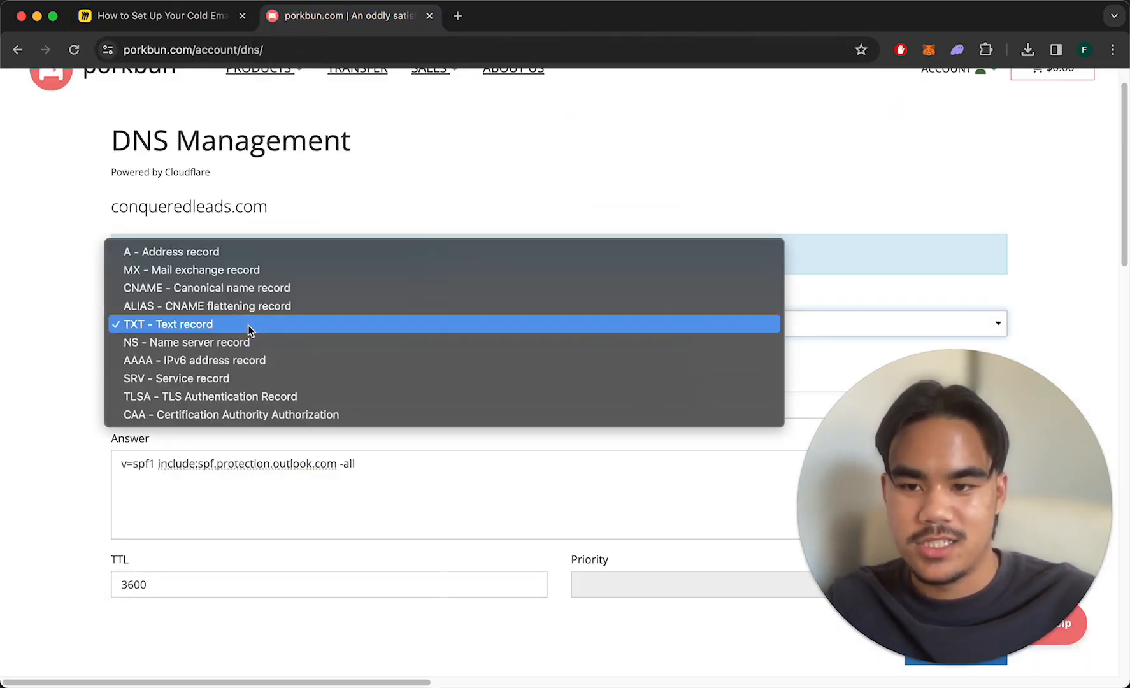
click(248, 288)
Copy selector1_domainkey from the first Miro CNAME box into the Host field.
click(162, 19)
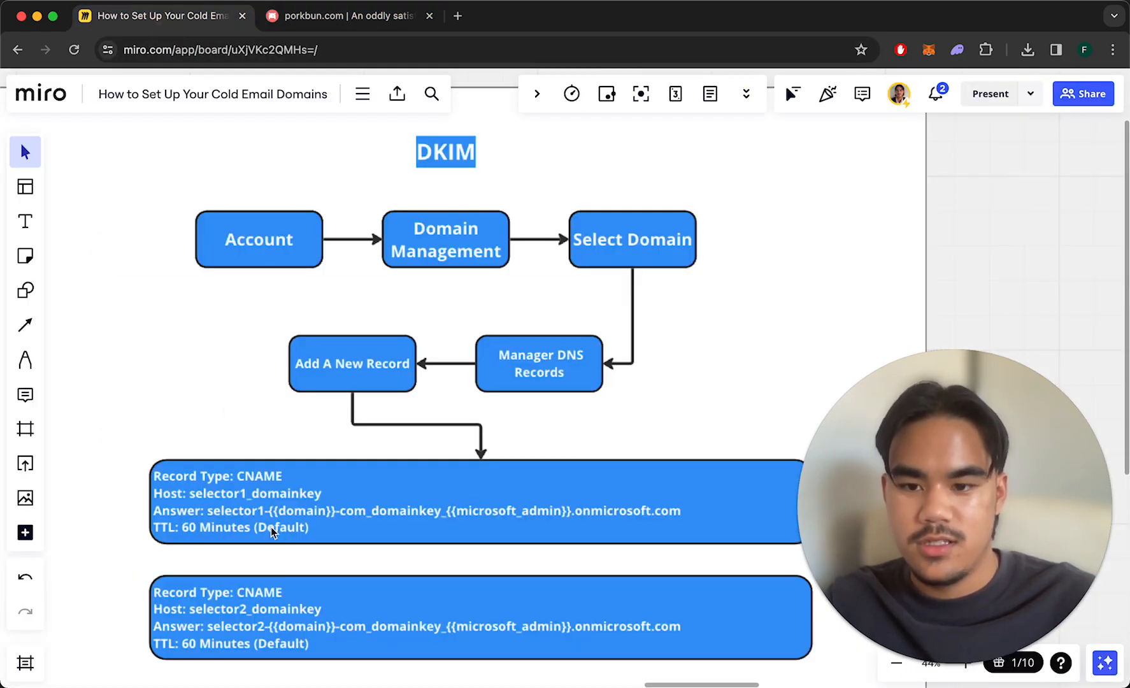
click(287, 497)
click(310, 493)
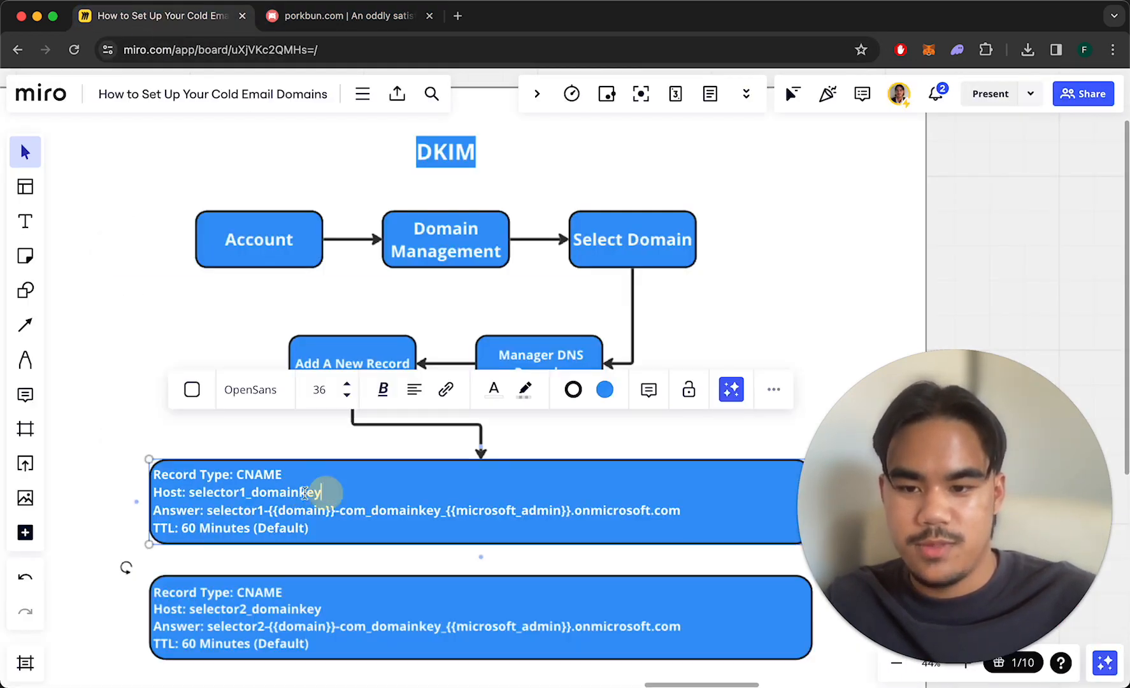
drag(318, 494, 197, 492)
key(super+c)
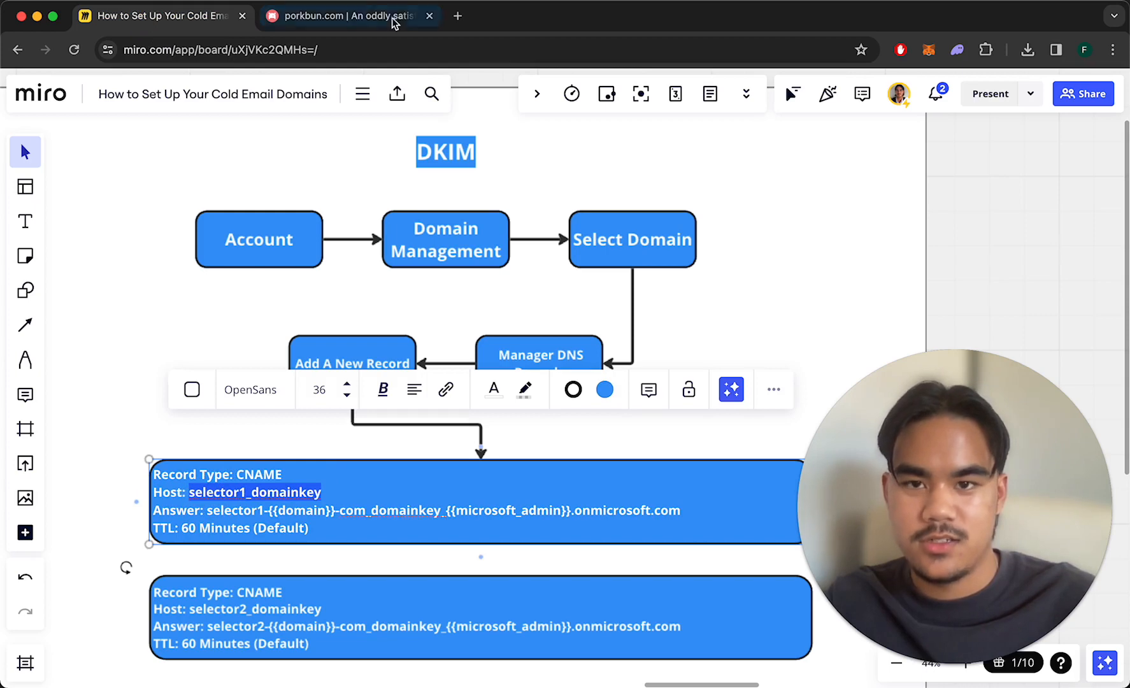
click(394, 19)
click(311, 406)
key(super+v)
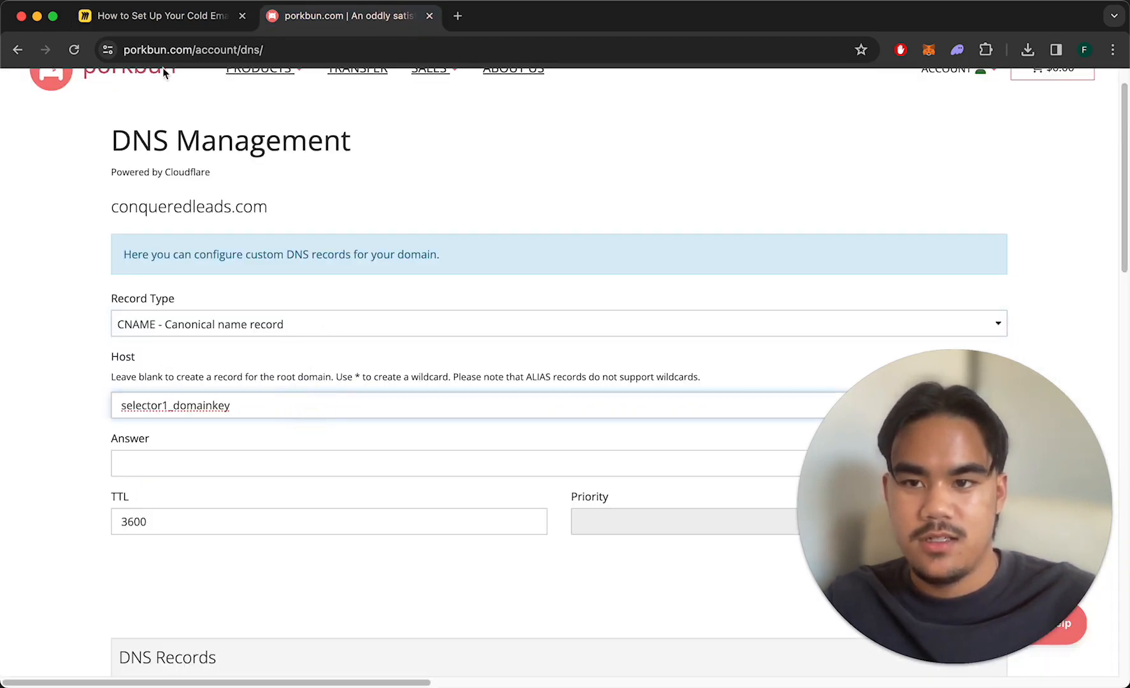
Copy the selector1 DKIM answer line from Miro into Porkbun's Answer field.
click(160, 18)
click(320, 513)
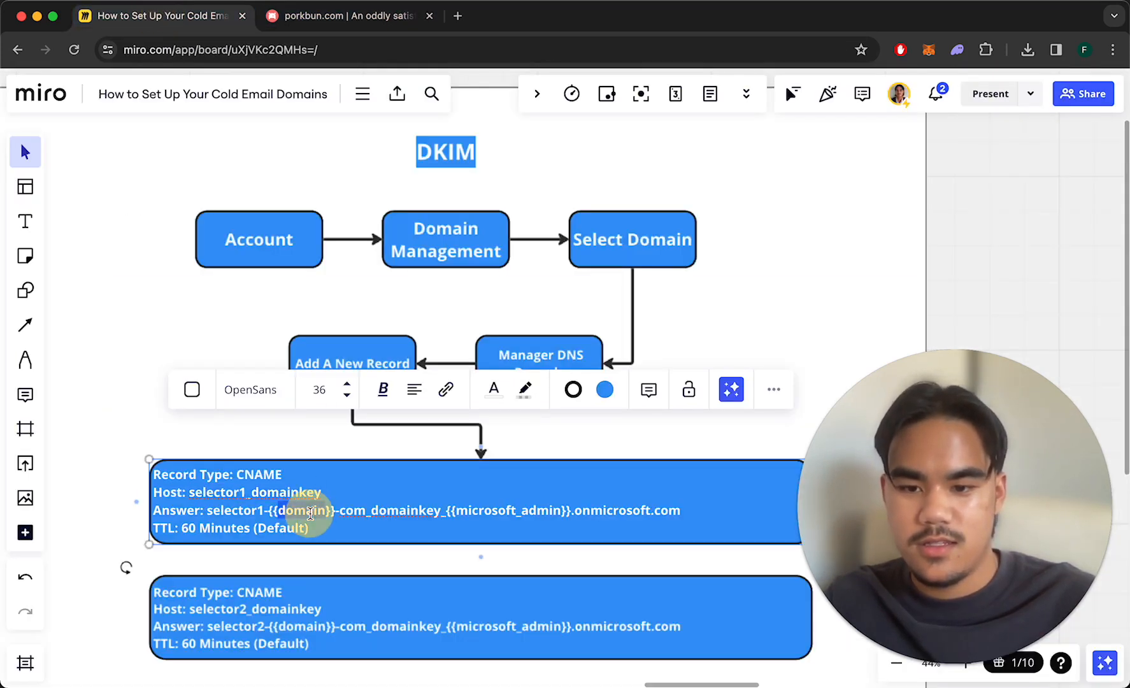
click(472, 517)
drag(683, 510, 210, 512)
key(super+c)
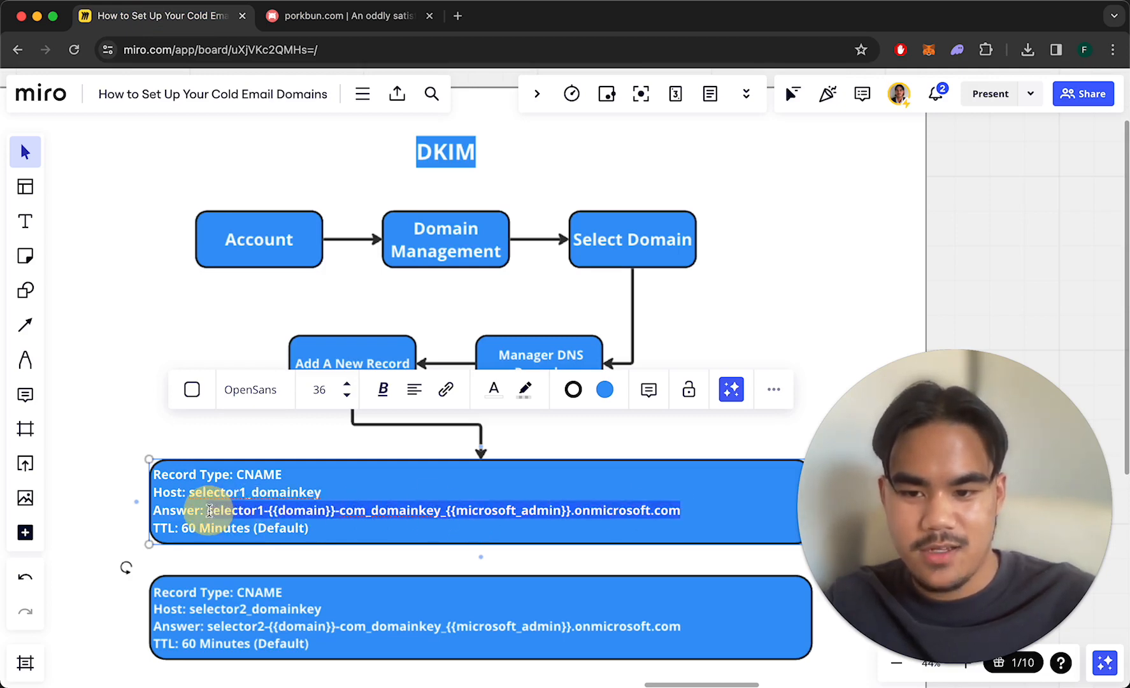
click(336, 15)
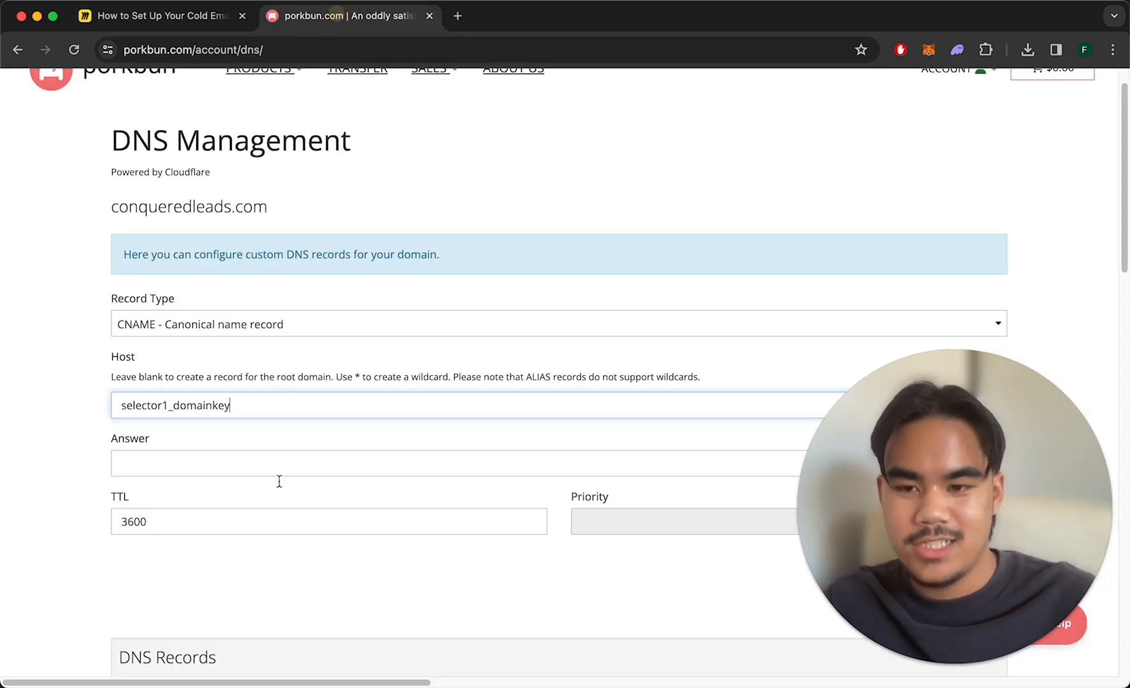
click(261, 457)
key(super+v)
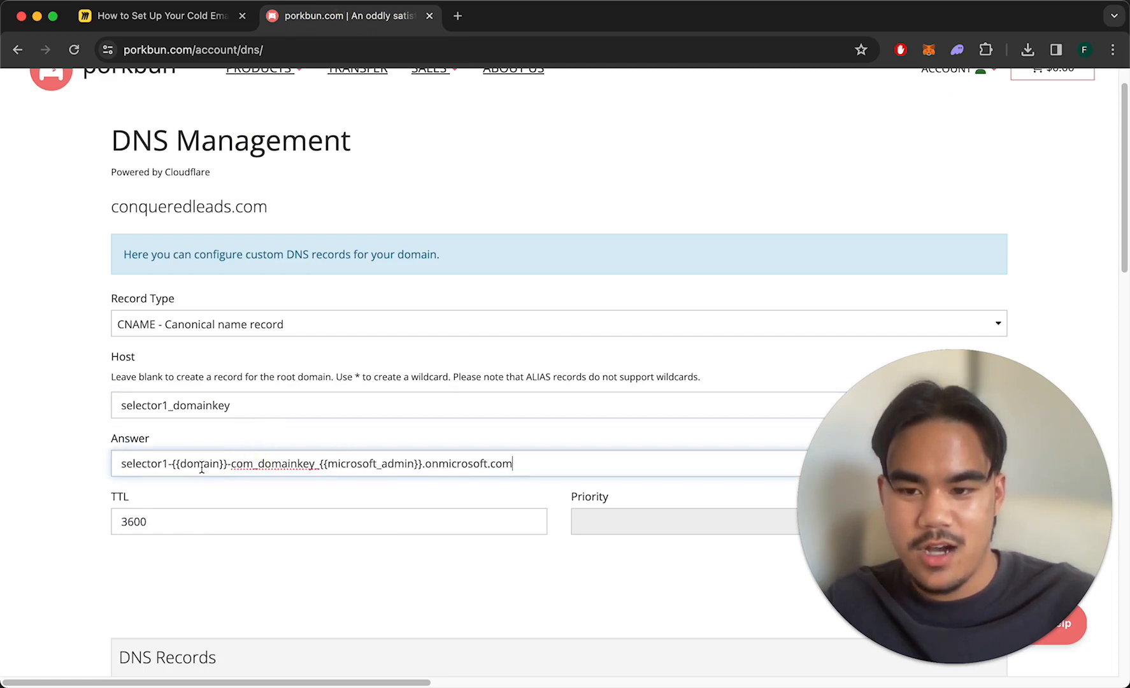
Replace the {{domain}}-com placeholder in the answer with conqueredleads.com.
drag(225, 465, 193, 463)
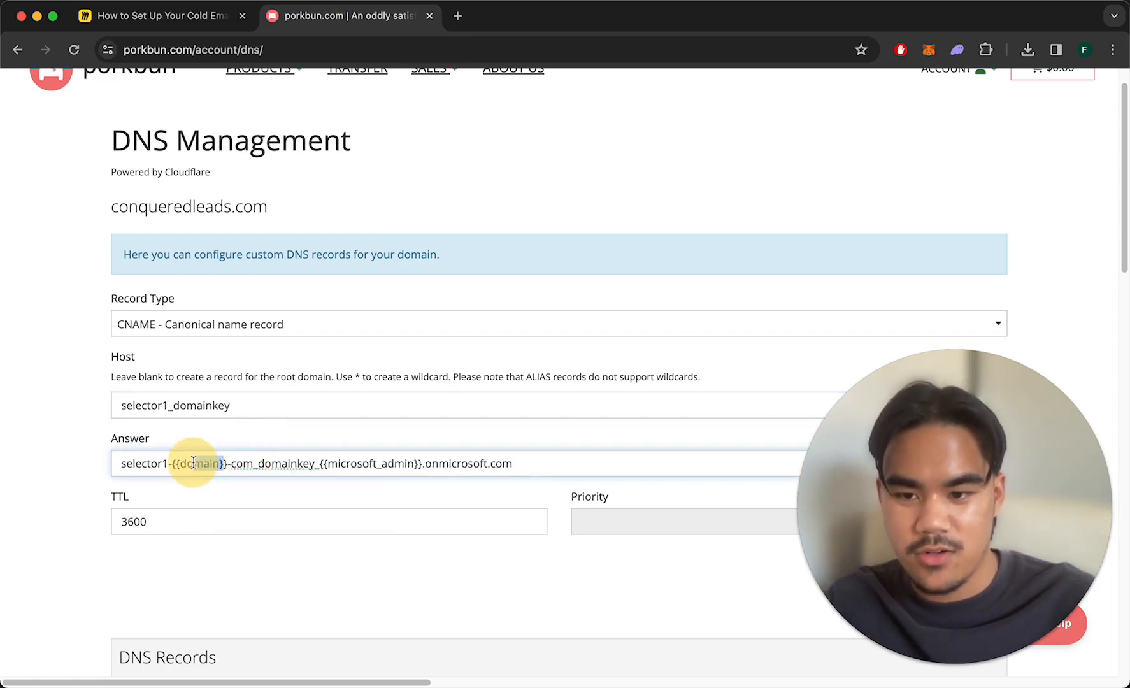
key(BackSpace)
key(BackSpace)
key(BackSpace)
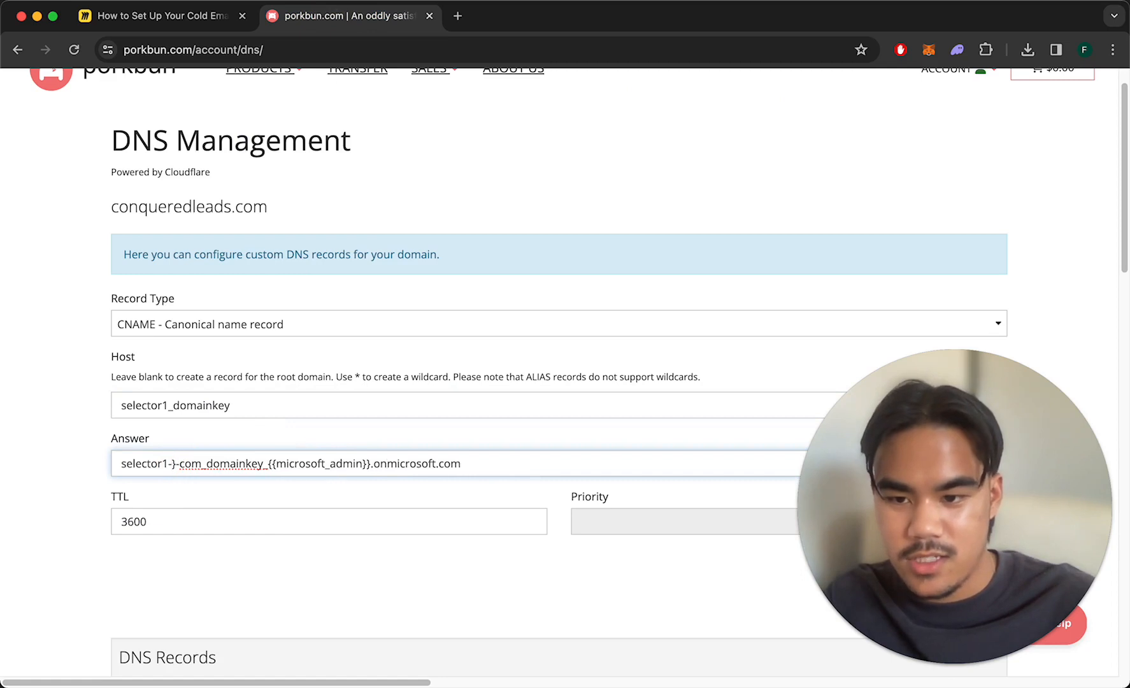
key(Delete)
text(conquered)
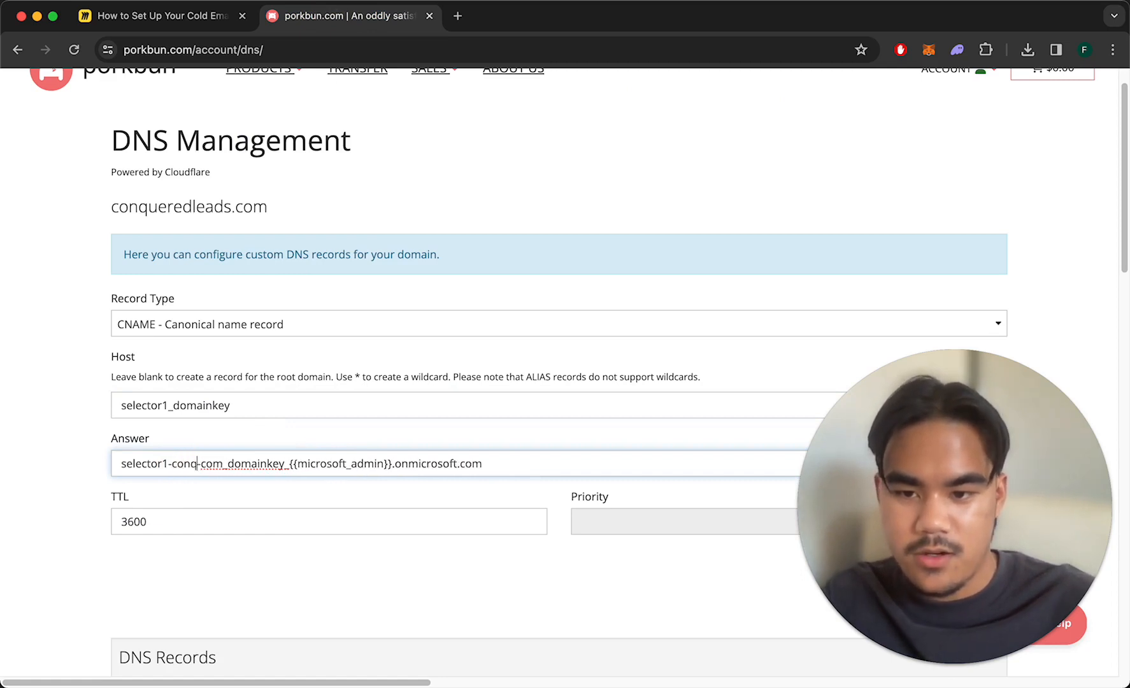
text(leads.-com)
key(BackSpace)
key(BackSpace)
key(BackSpace)
key(BackSpace)
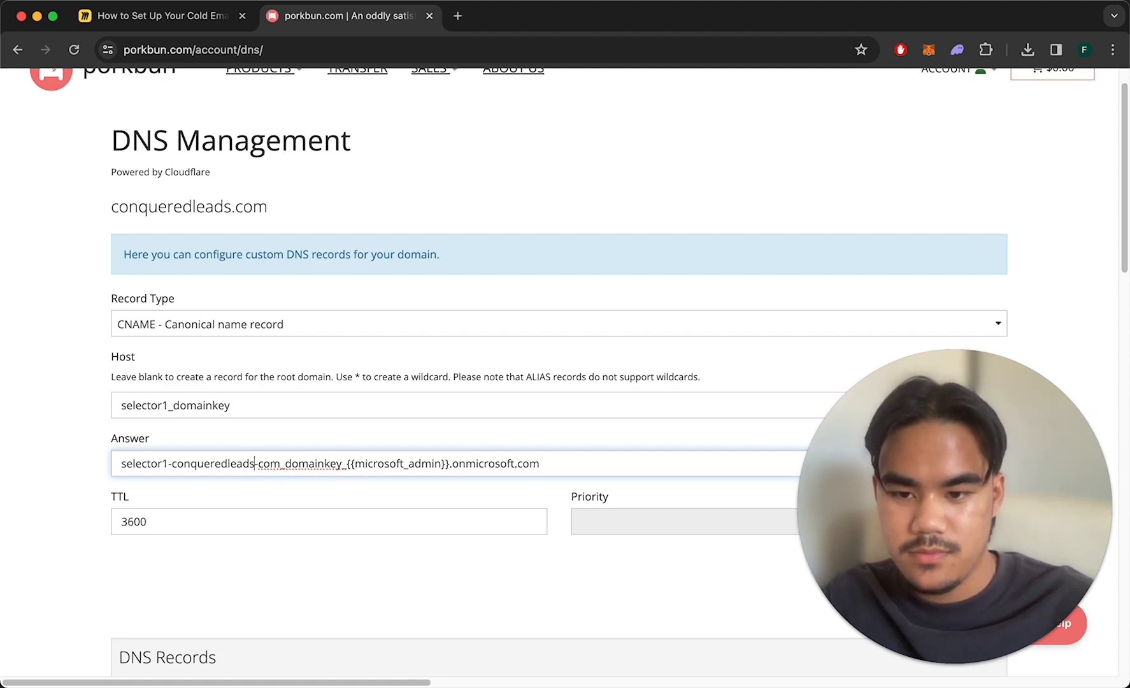
key(BackSpace)
text(.)
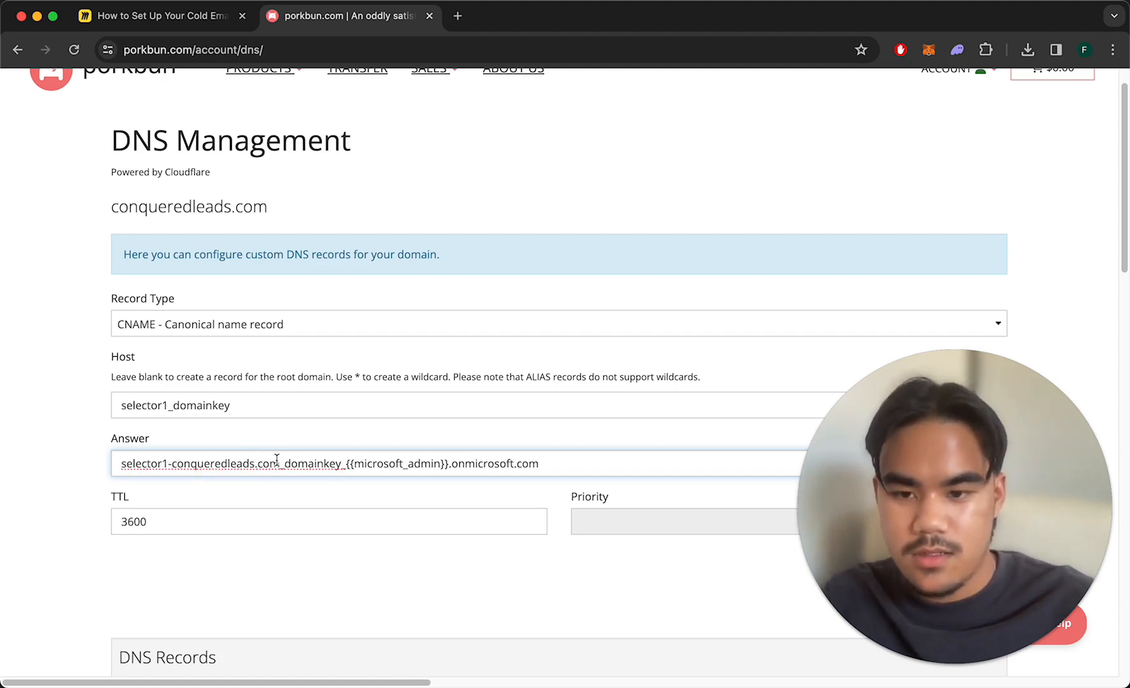
click(308, 463)
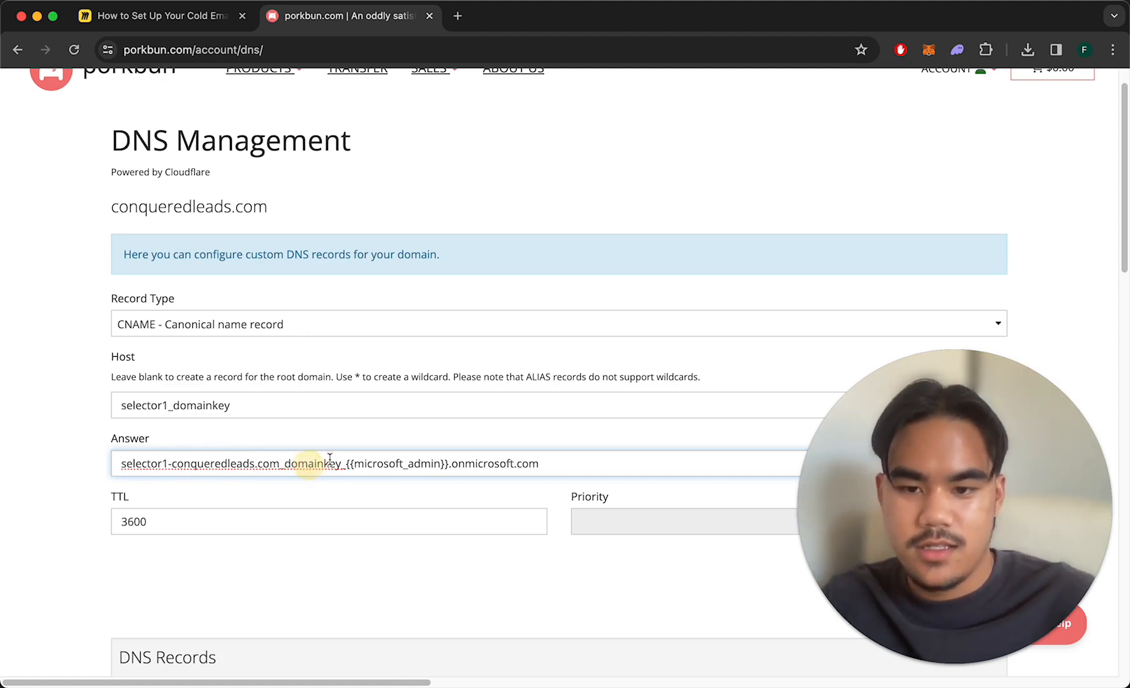
drag(344, 463, 448, 466)
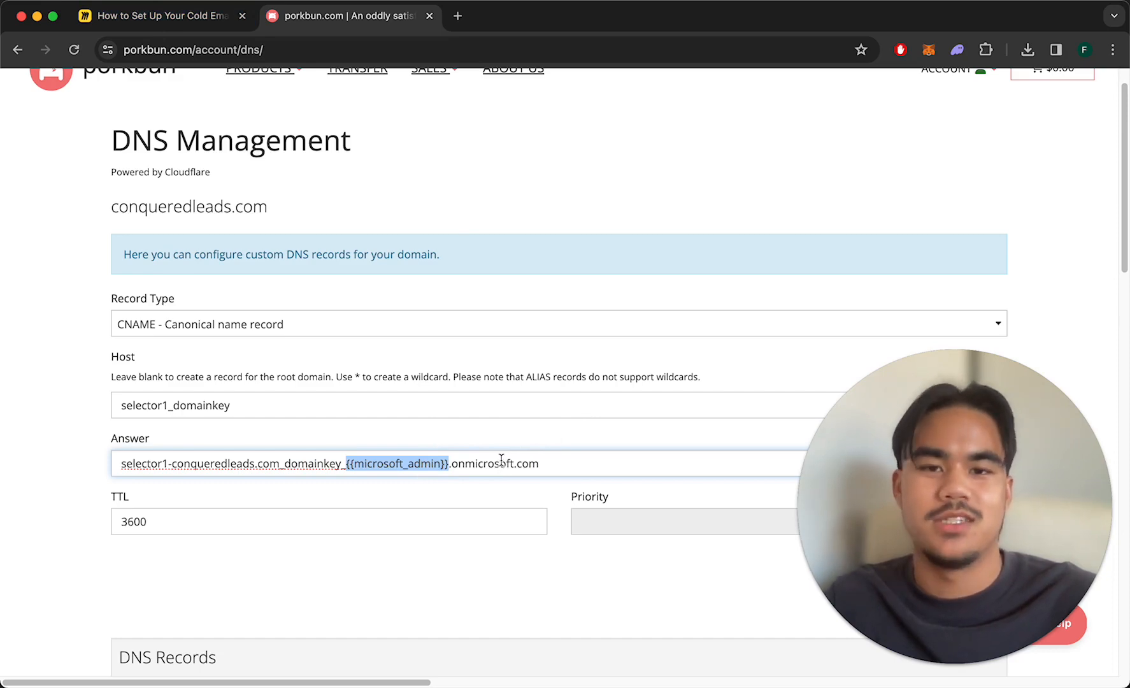
Check the second CNAME record box on the Miro flowchart.
click(216, 17)
click(434, 260)
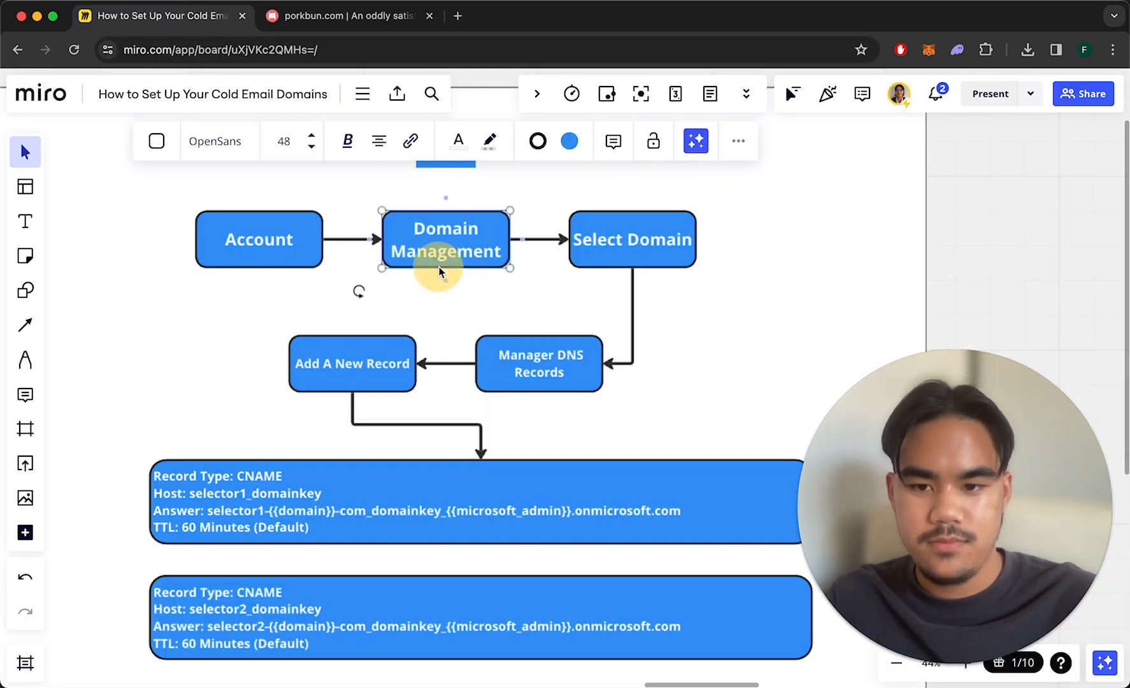
scroll(393, 371, down, 5)
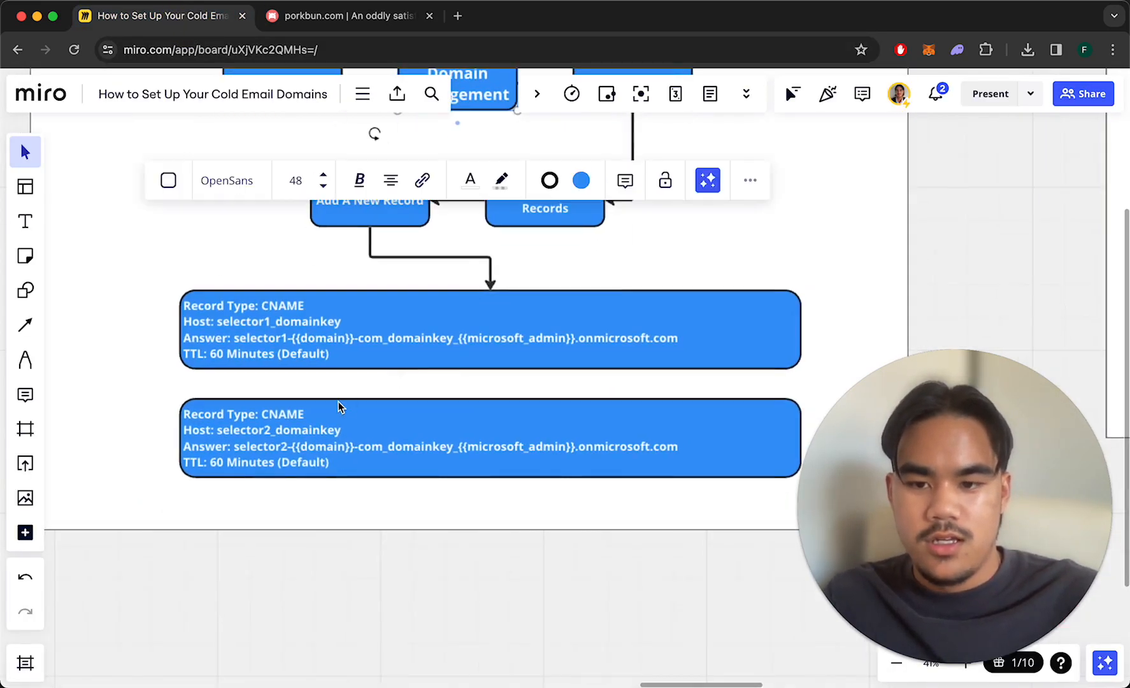
click(321, 419)
click(313, 246)
scroll(297, 331, up, 2)
click(331, 14)
scroll(513, 342, down, 1)
scroll(513, 342, up, 3)
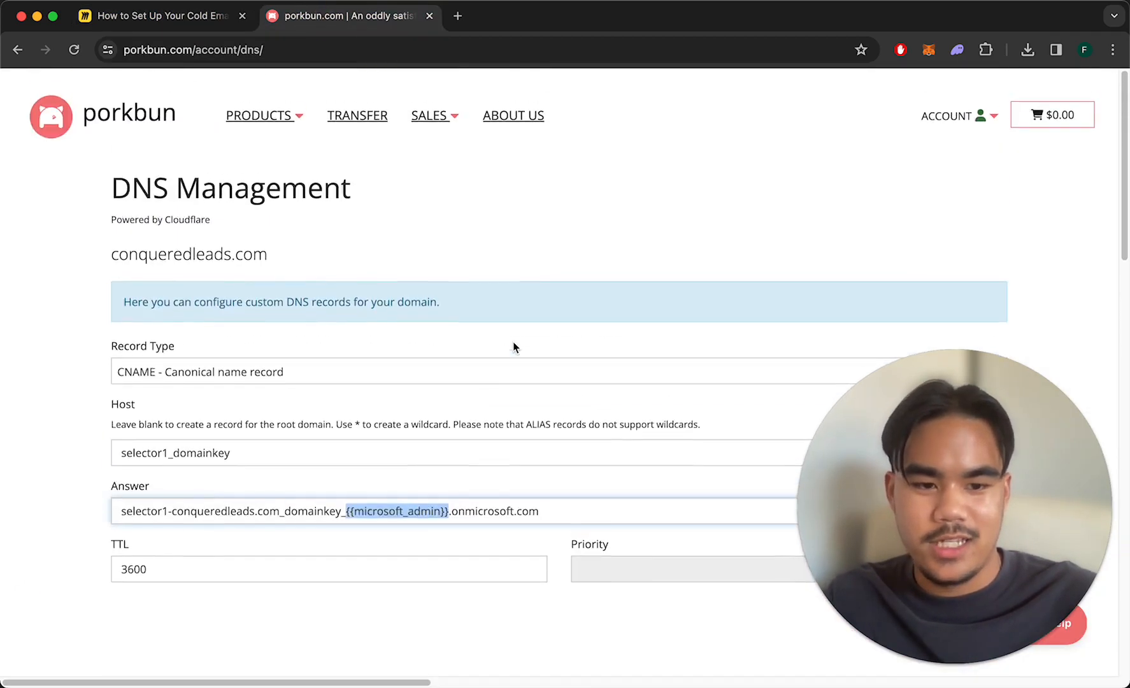
drag(1000, 421, 998, 229)
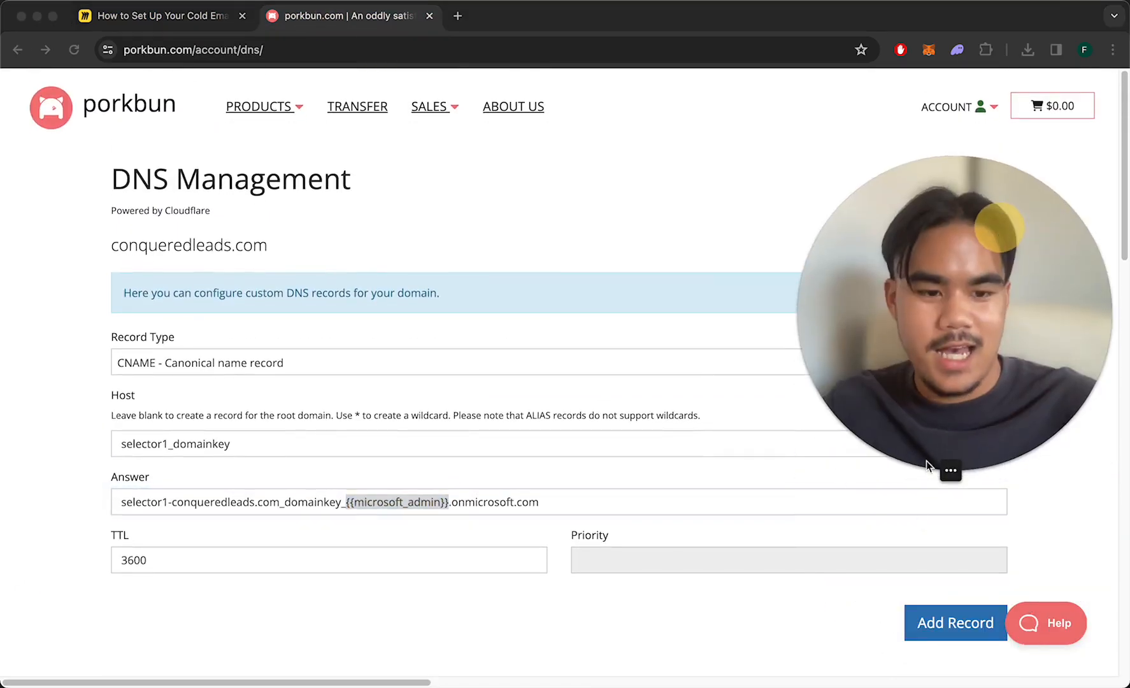
click(722, 560)
Change selector1 to selector2 in both Host and Answer, then return to the flowchart.
click(169, 443)
key(BackSpace)
text(2)
click(169, 502)
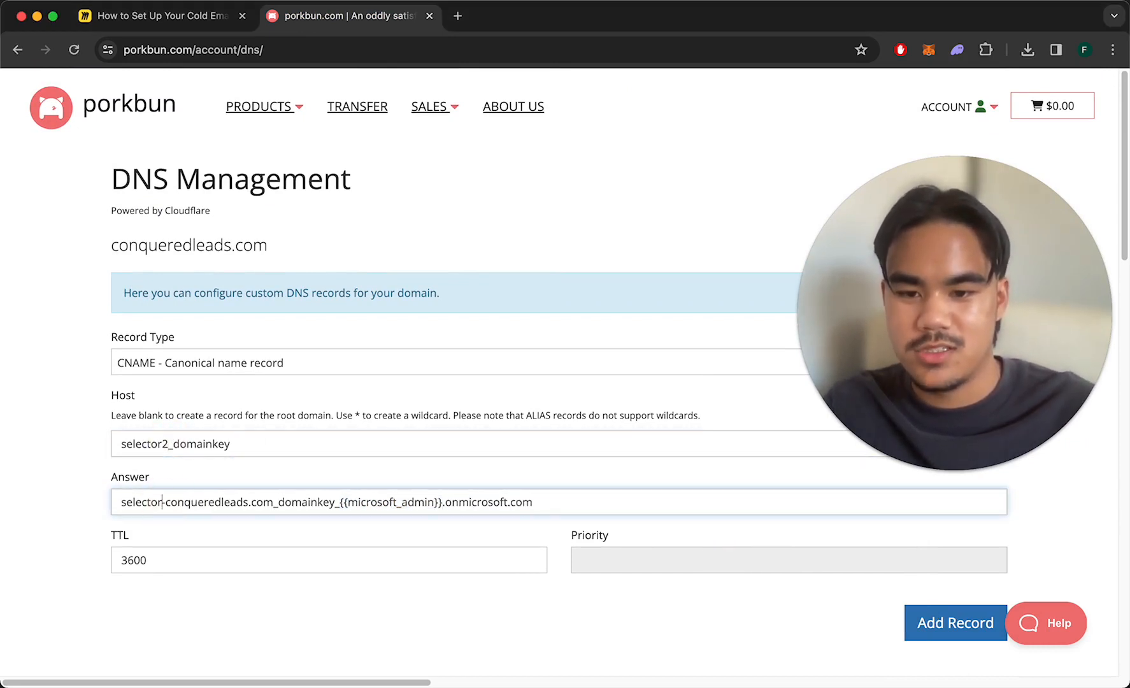
key(BackSpace)
text(2)
drag(446, 503, 346, 503)
click(451, 503)
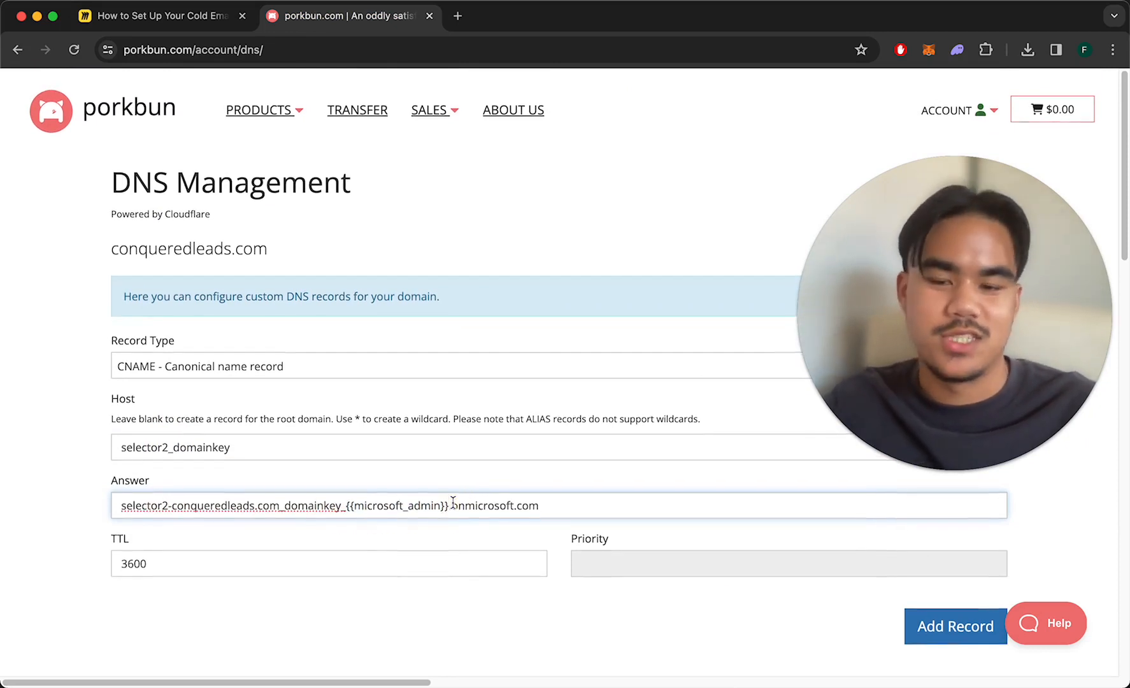
drag(445, 503, 353, 504)
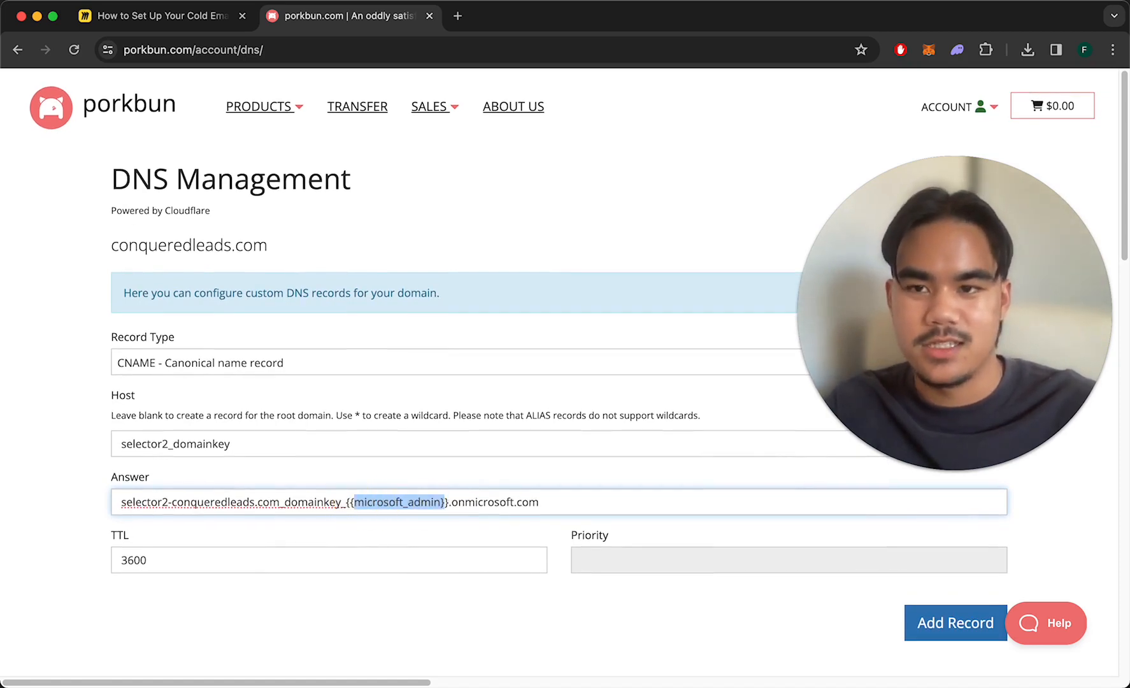
click(159, 15)
scroll(468, 340, down, 3)
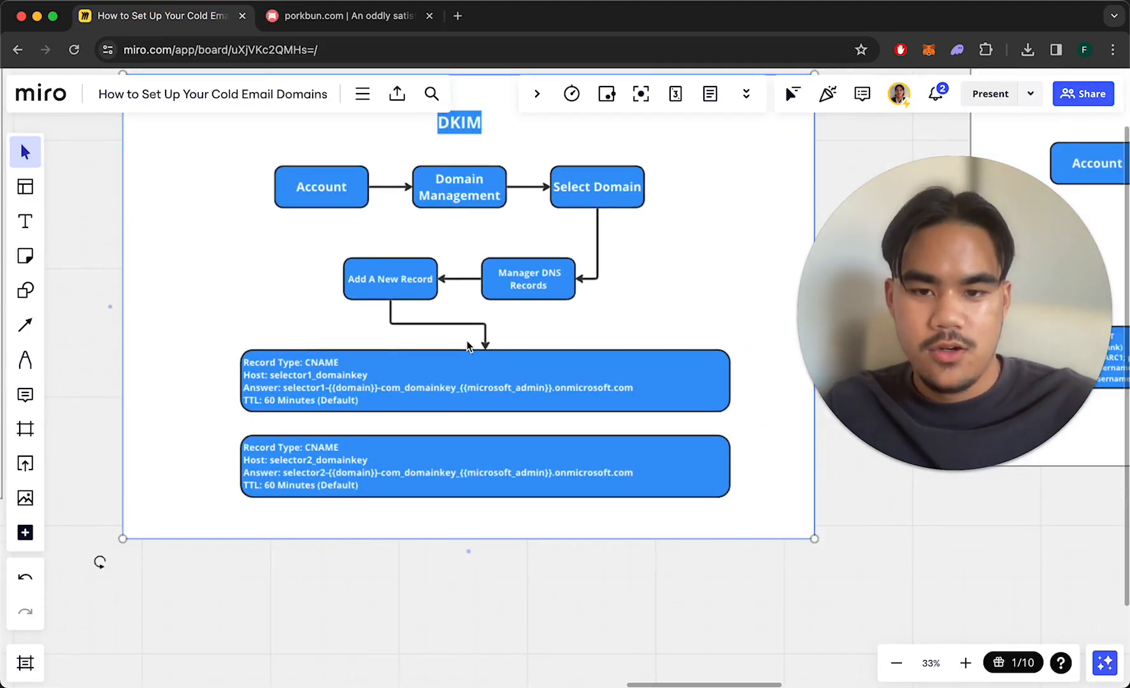
Switch the record type to TXT and clear the old Answer and Host values.
scroll(467, 341, right, 8)
scroll(467, 346, right, 8)
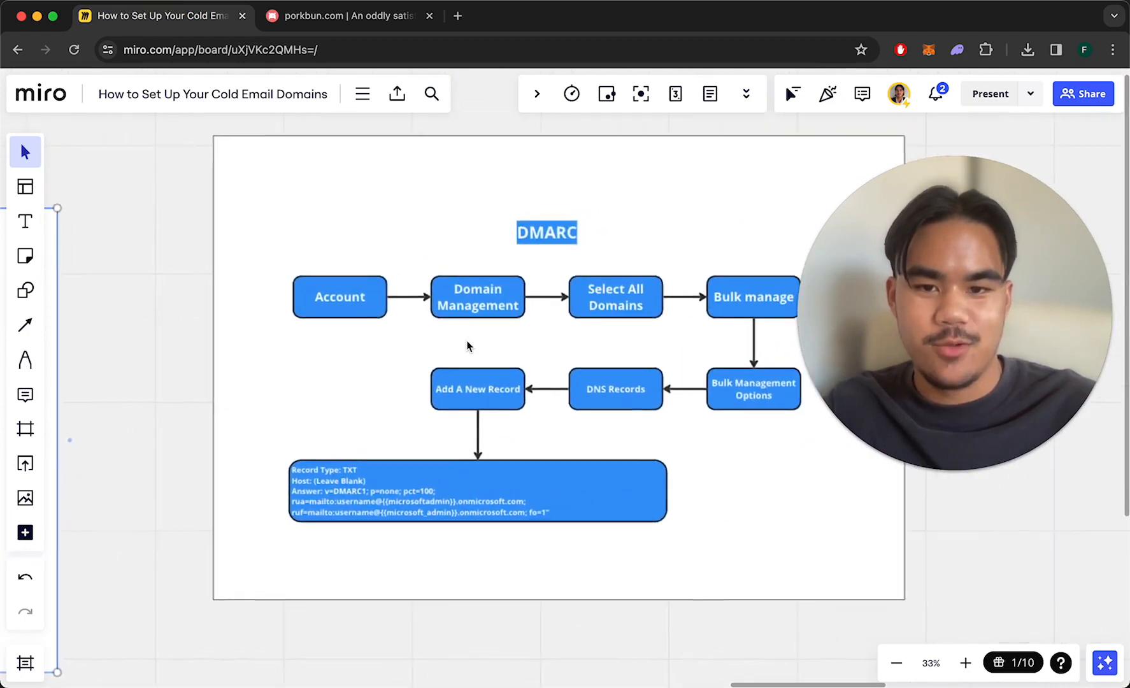
scroll(467, 347, up, 3)
scroll(467, 340, right, 3)
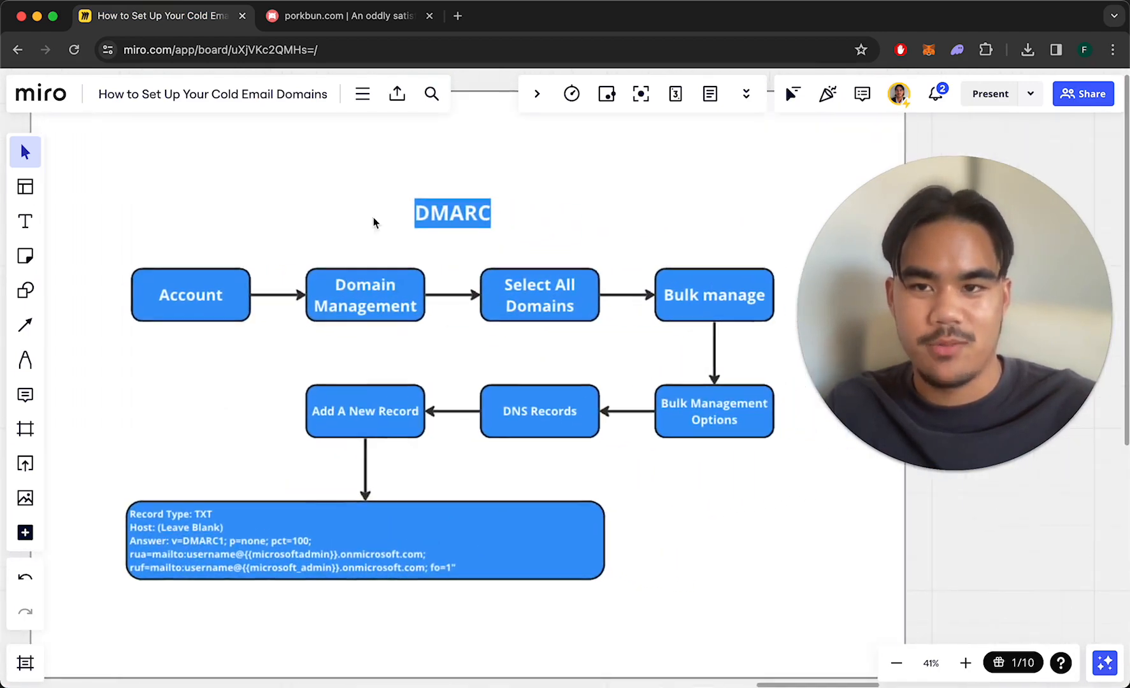
scroll(251, 430, down, 1)
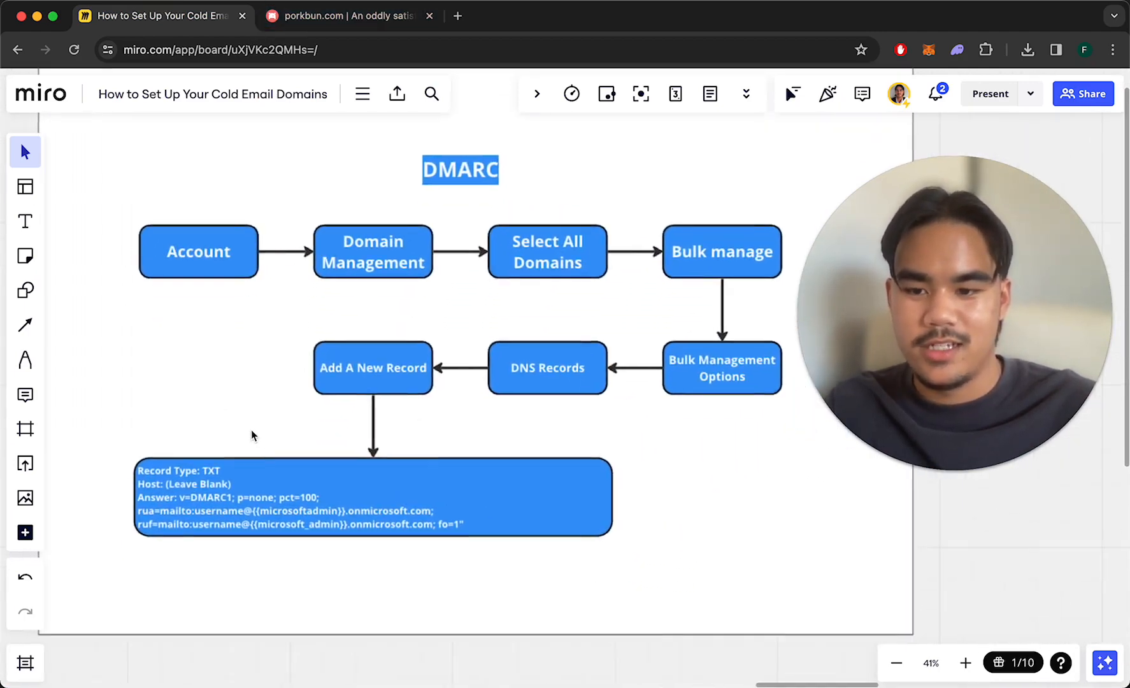
click(354, 16)
click(191, 357)
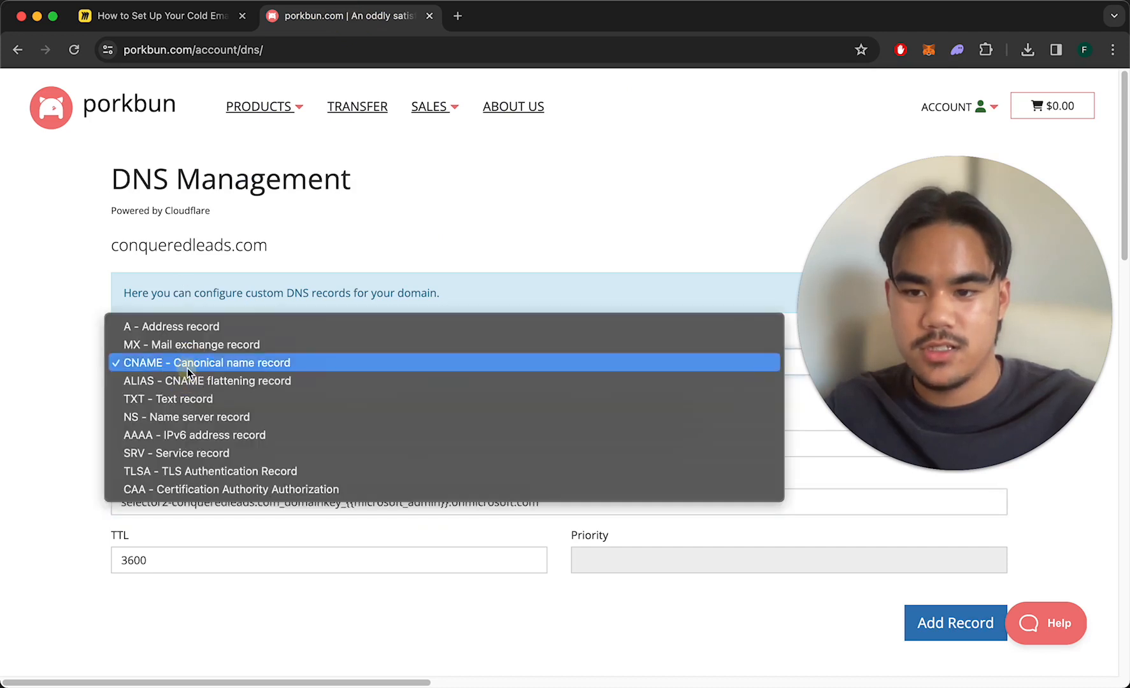
click(190, 397)
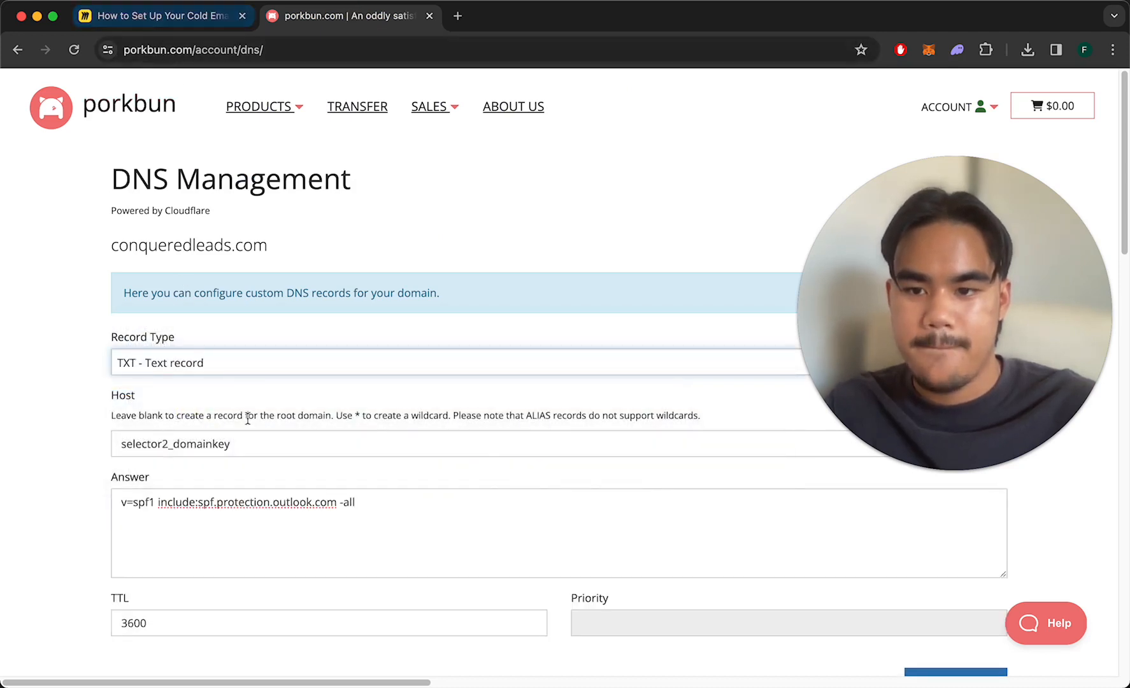
click(238, 529)
key(super+a)
key(BackSpace)
double_click(269, 444)
key(BackSpace)
Copy the DMARC record text from the Miro box into the Answer field.
click(167, 26)
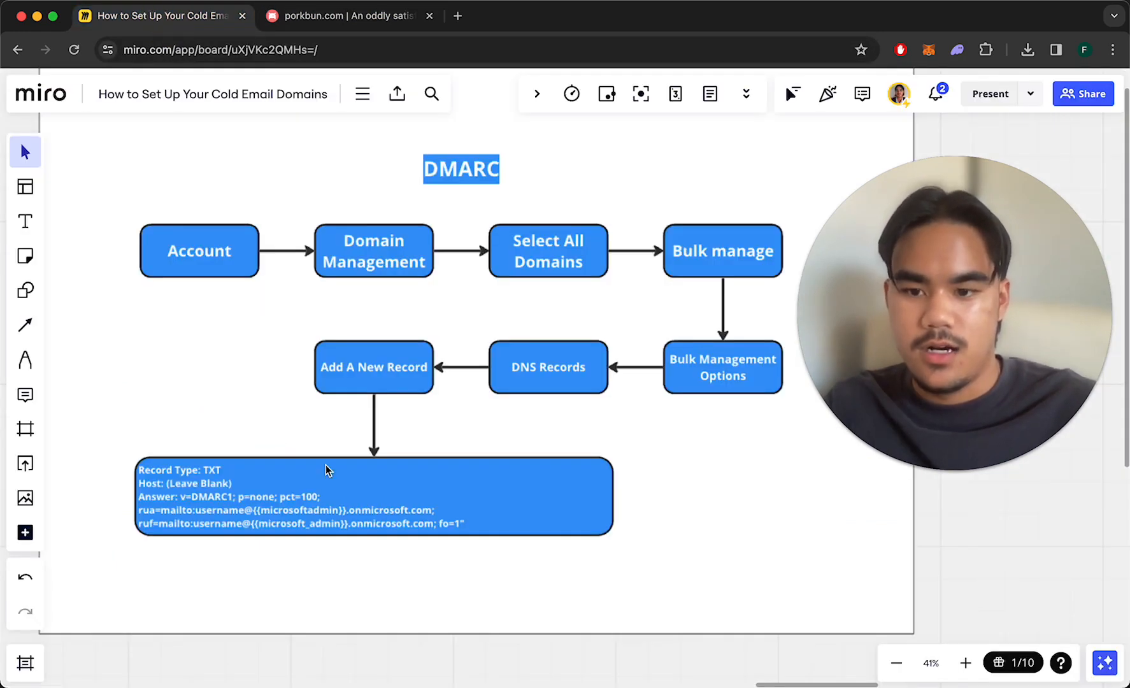
scroll(254, 499, up, 3)
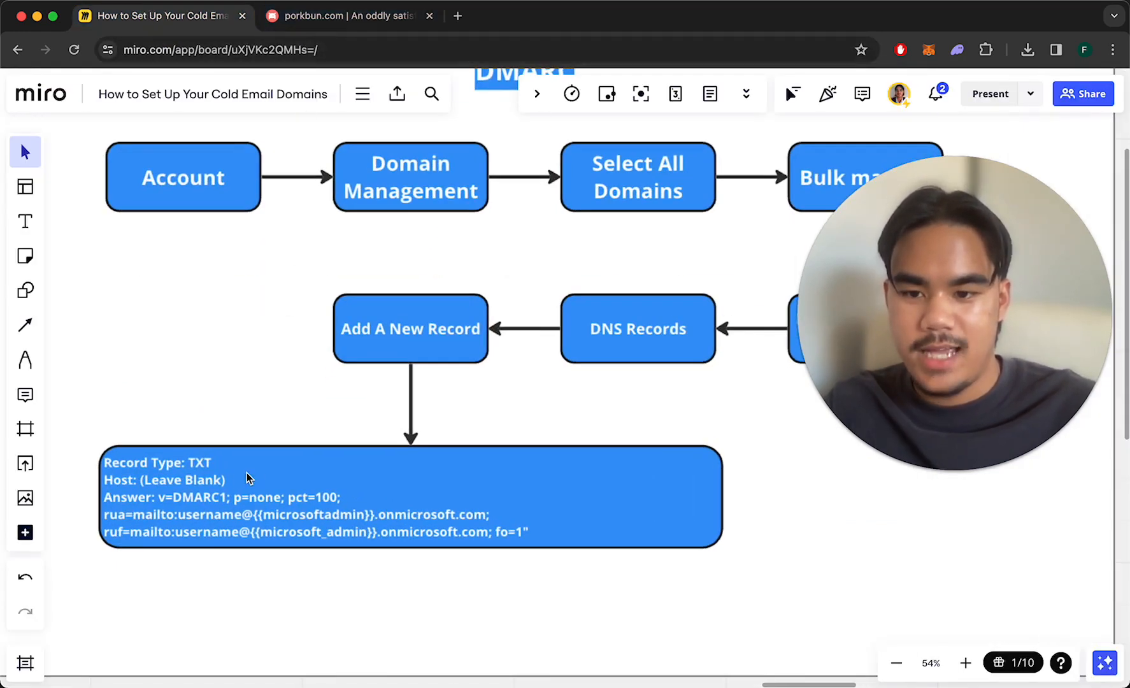
click(248, 513)
click(406, 504)
drag(527, 532, 172, 499)
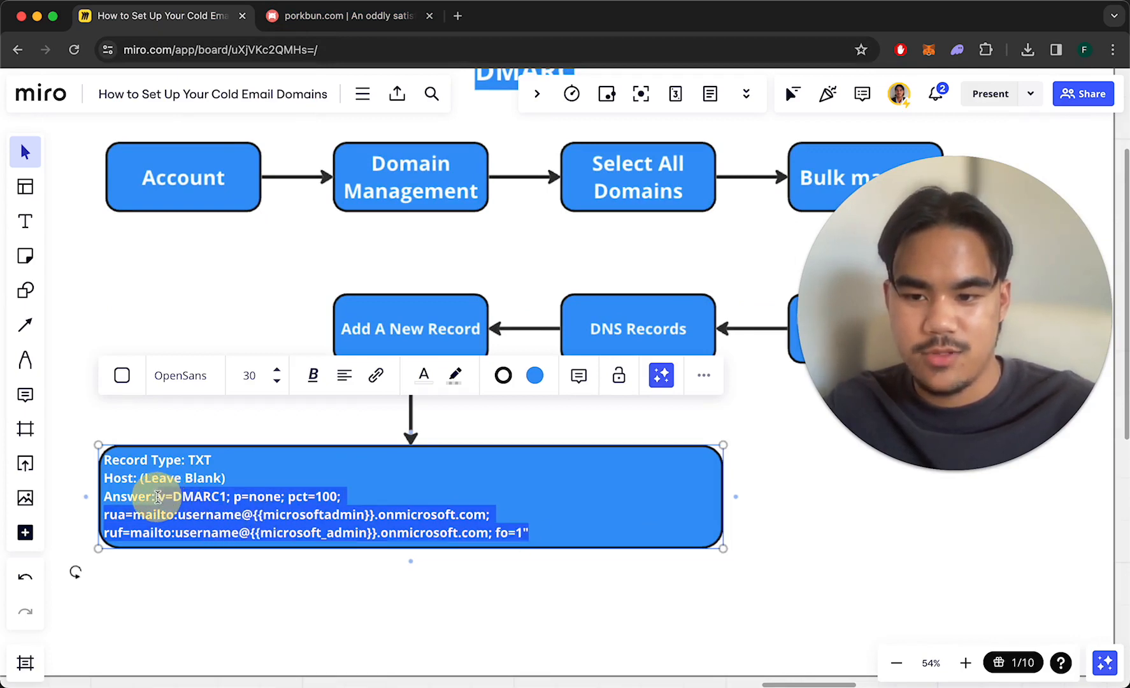
click(319, 16)
click(255, 517)
text(v=DMARC1; p=none; pct=100; rua=mailto:username@{{microsoftadmin}}.onmicrosoft.com; ruf=mailto:username@{{microsoft_admin}}.onmicrosoft.com; fo=1")
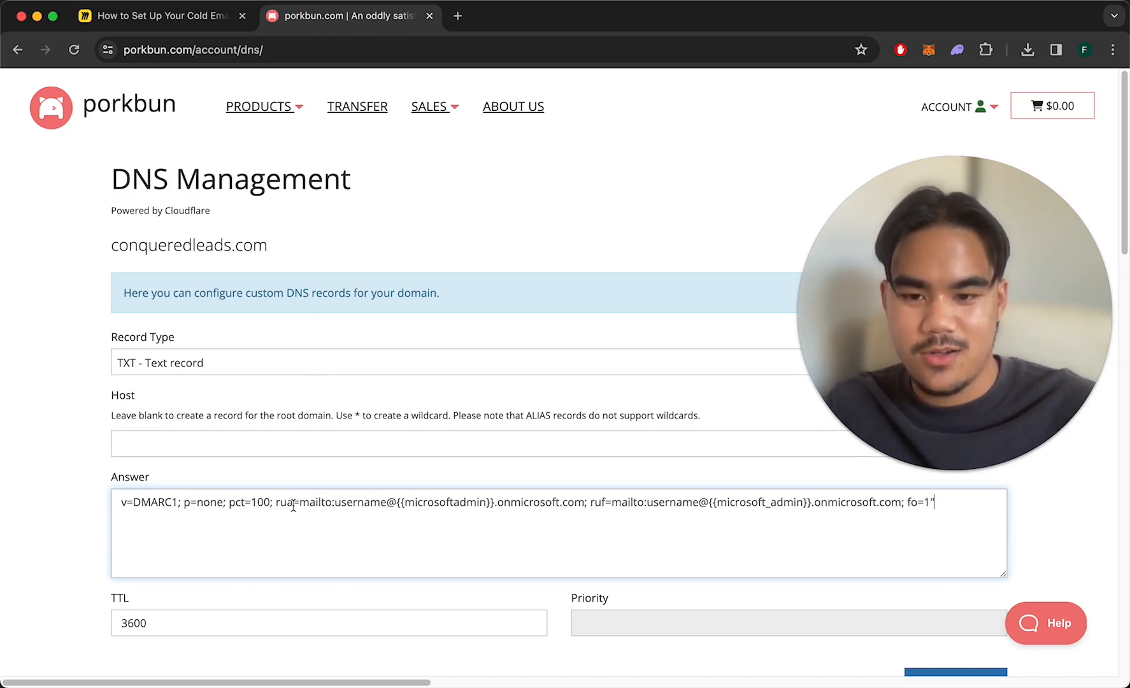
Replace the username placeholder in the rua address with the mailbox name.
drag(276, 503, 312, 504)
click(324, 504)
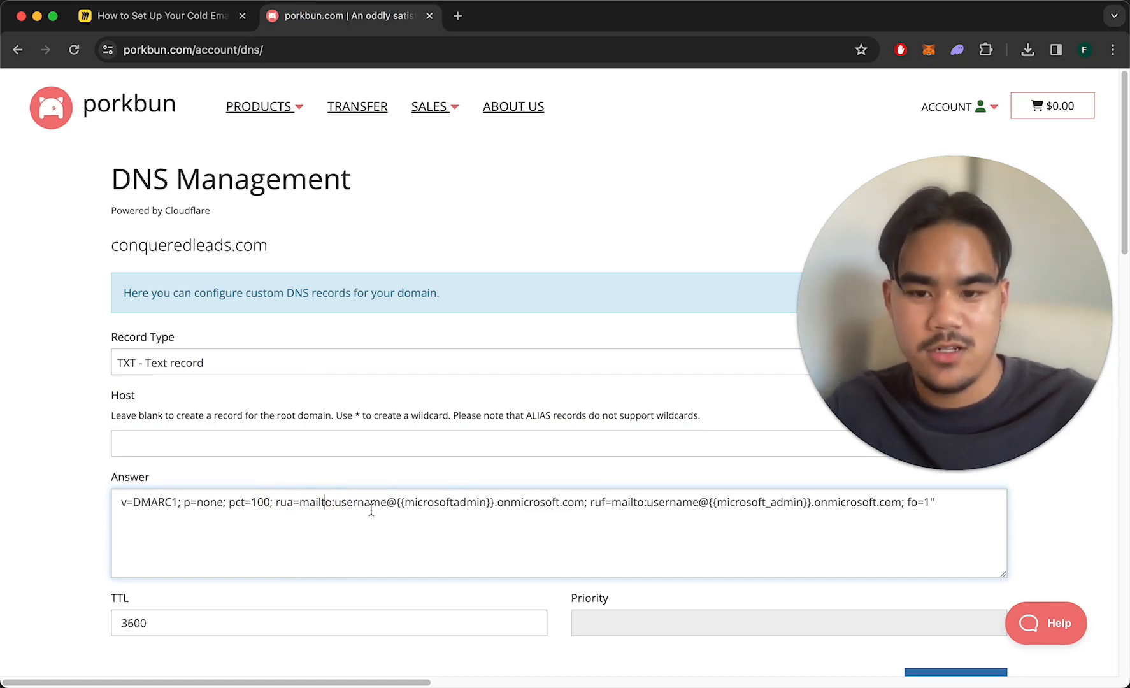
click(336, 503)
drag(336, 504, 444, 497)
click(461, 508)
double_click(369, 508)
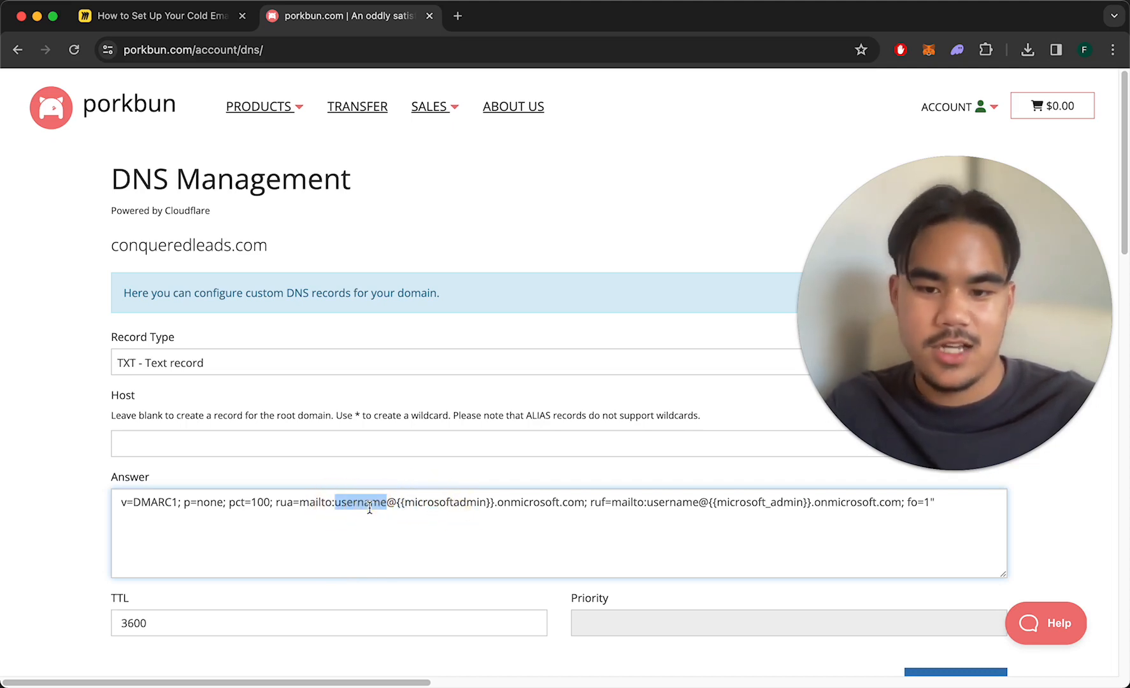
text(atteo)
key(BackSpace)
key(BackSpace)
key(BackSpace)
key(BackSpace)
key(BackSpace)
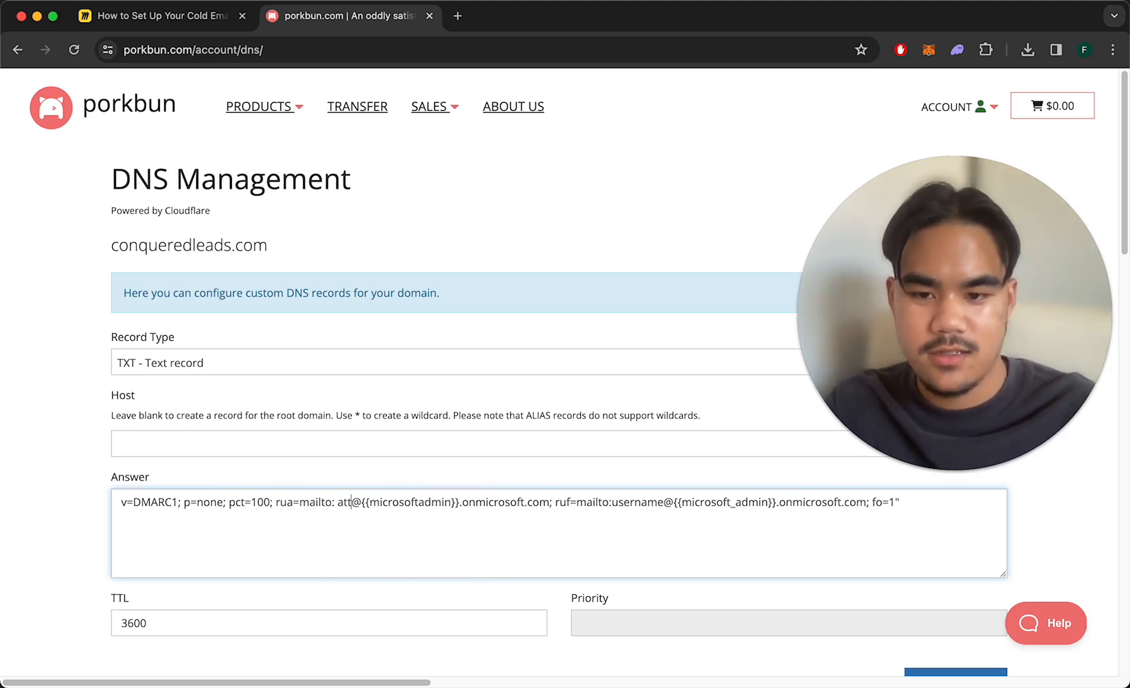
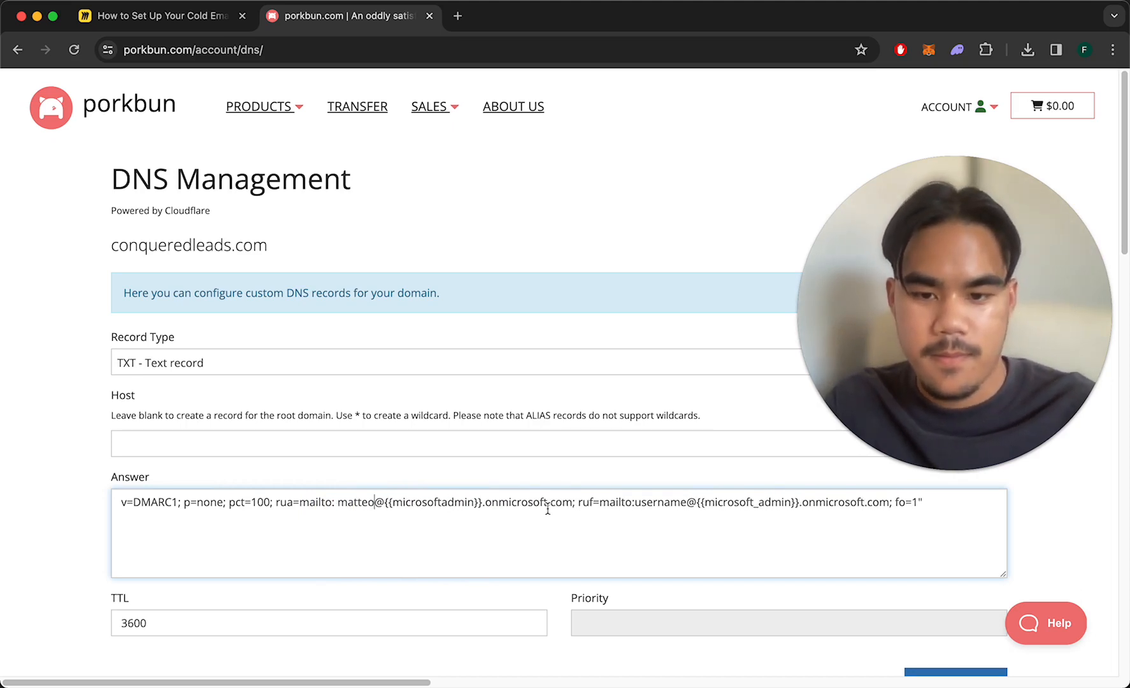
Review the pasted v=DMARC1; p=none; pct=100 value and its report addresses.
drag(482, 503, 389, 504)
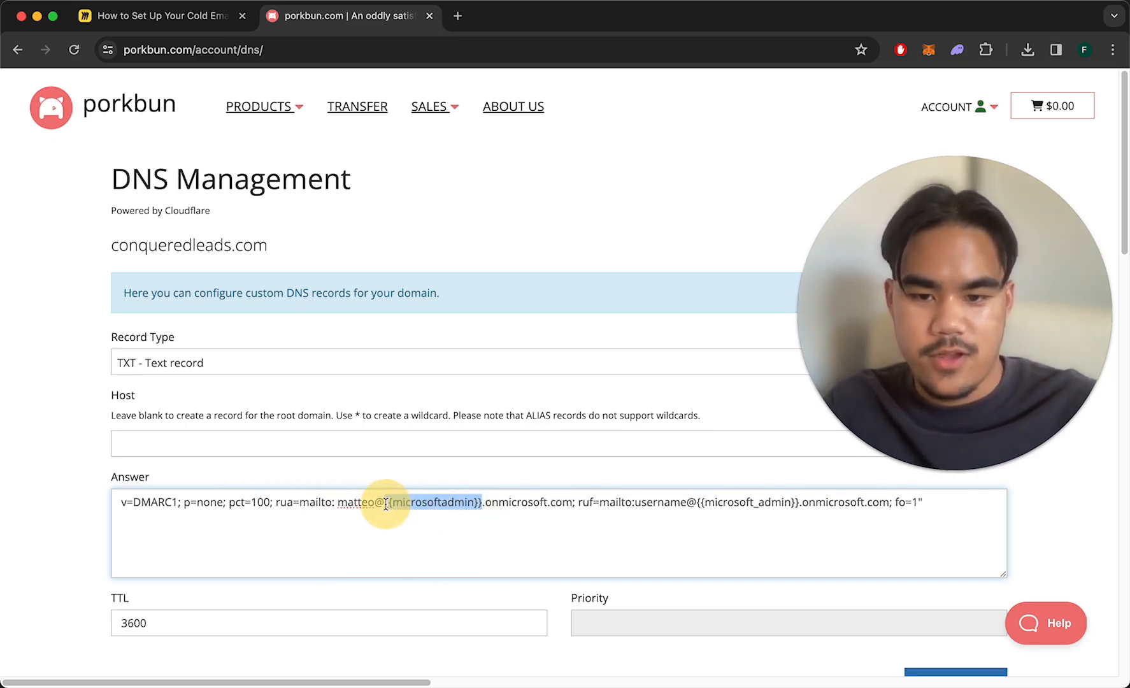
click(385, 503)
scroll(441, 510, right, 1)
scroll(510, 506, right, 1)
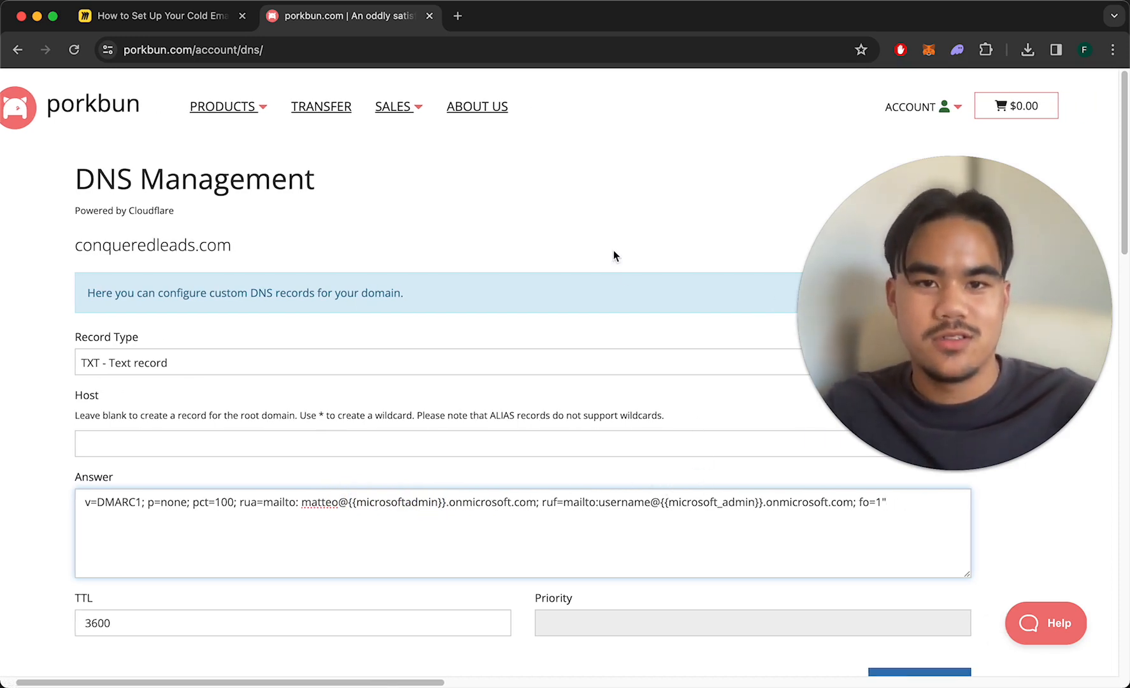
double_click(507, 503)
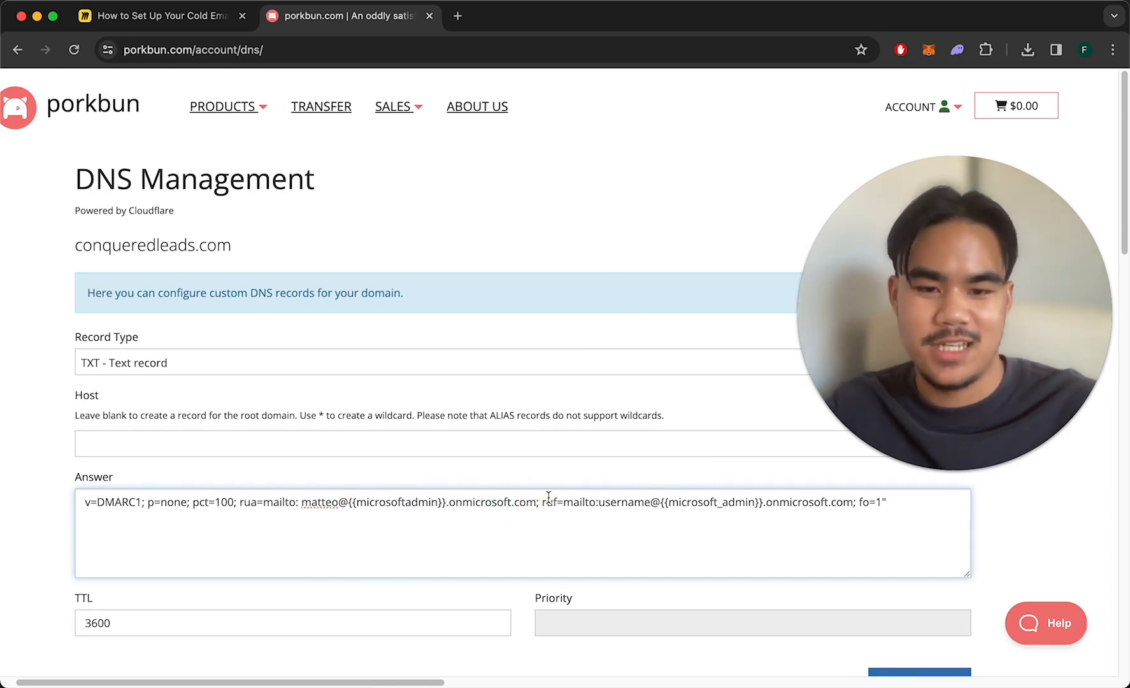
drag(80, 501, 706, 513)
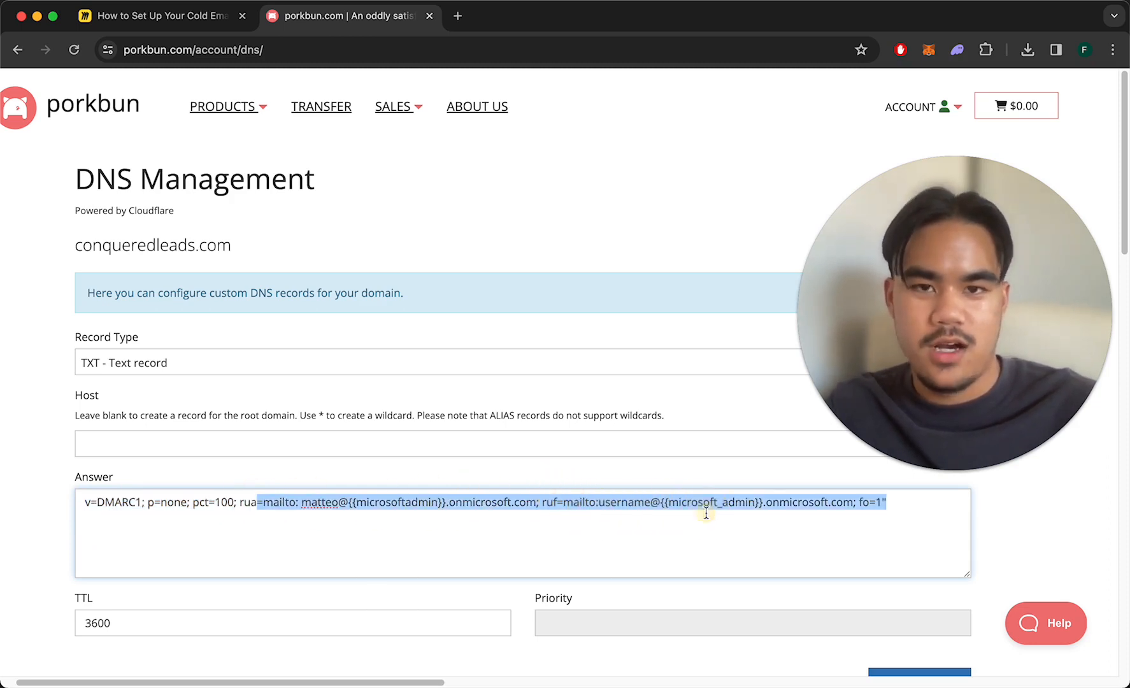
click(706, 514)
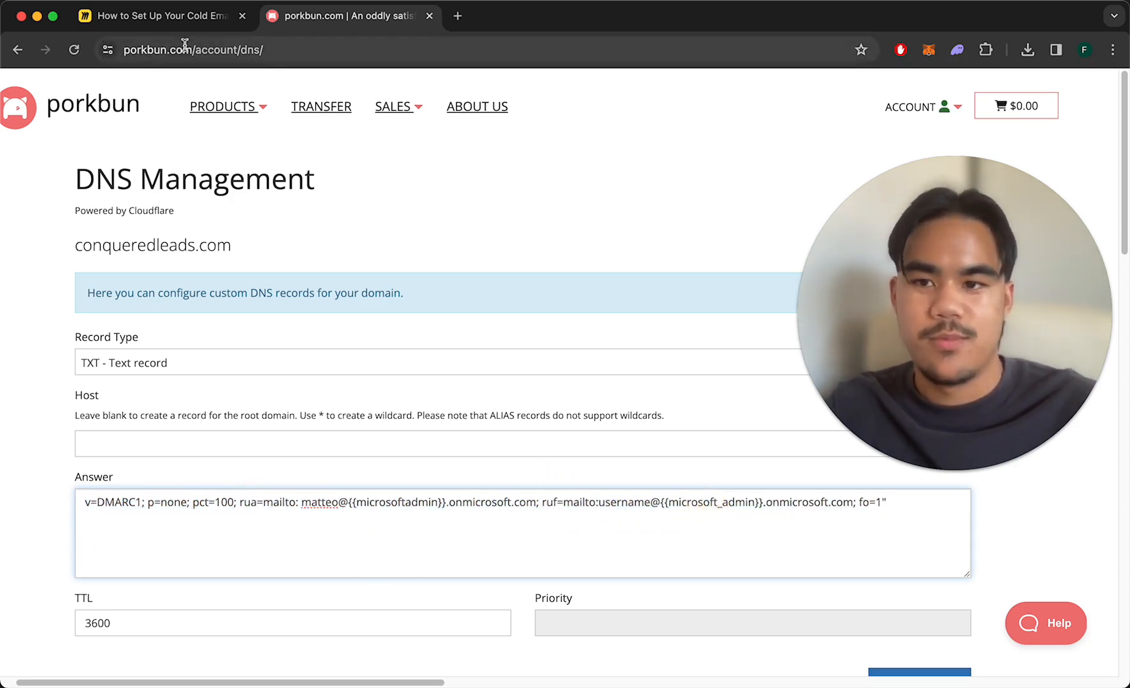
click(178, 18)
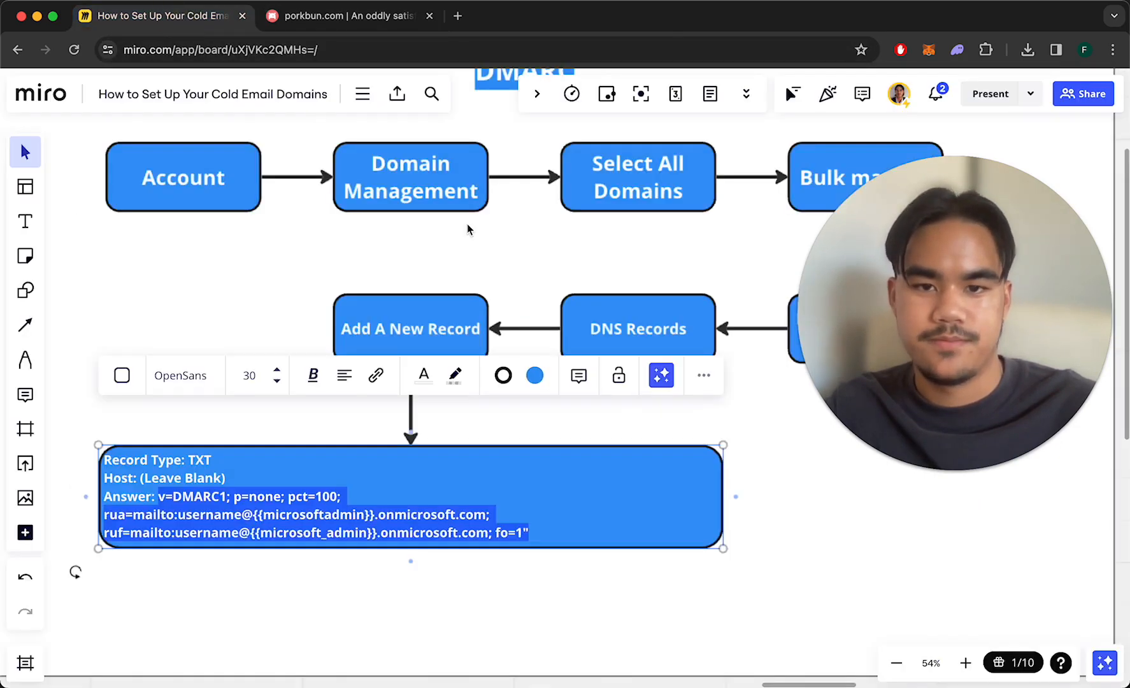
click(414, 253)
scroll(414, 262, down, 5)
scroll(413, 261, right, 10)
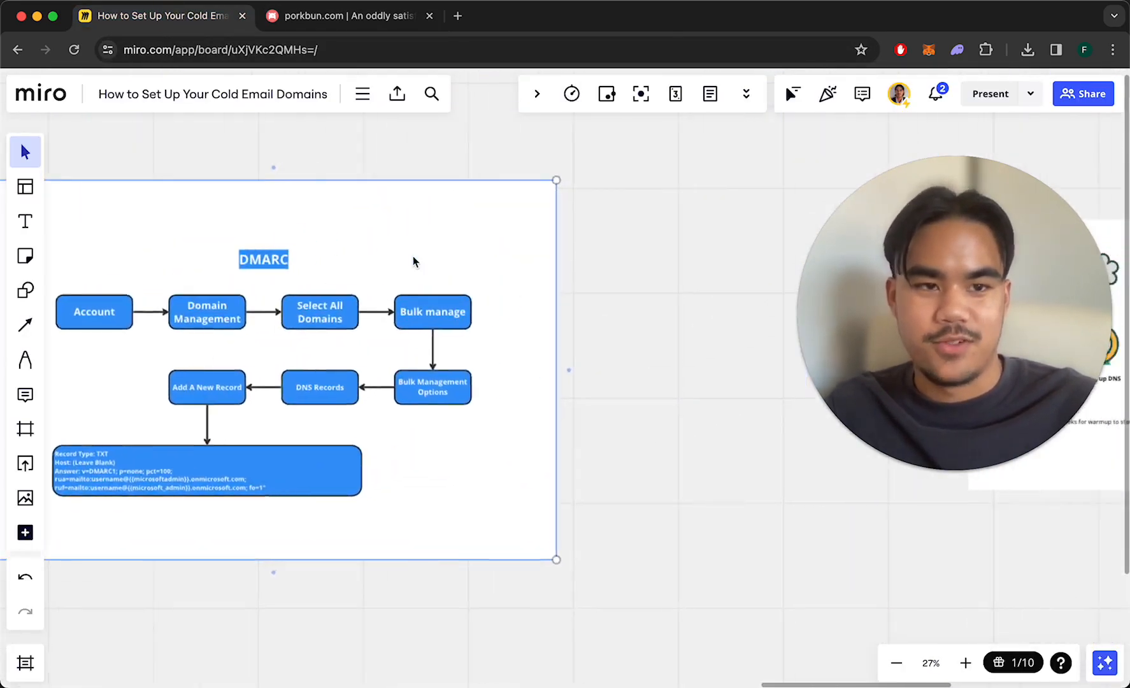
scroll(413, 256, right, 5)
scroll(413, 256, up, 5)
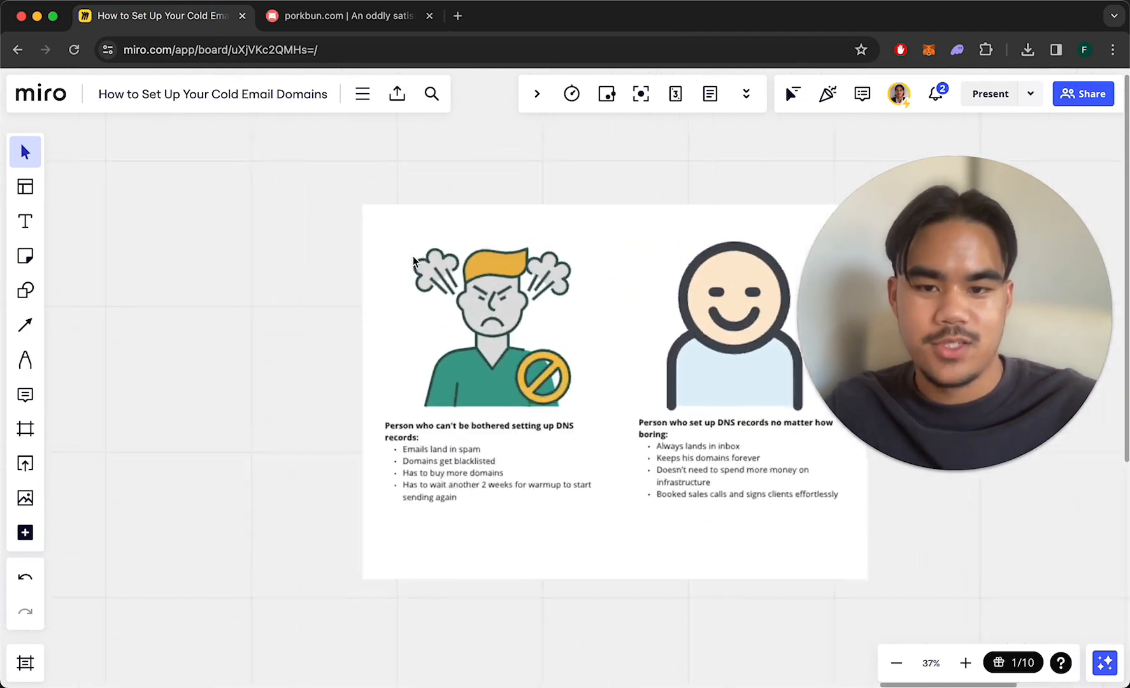
scroll(325, 363, up, 3)
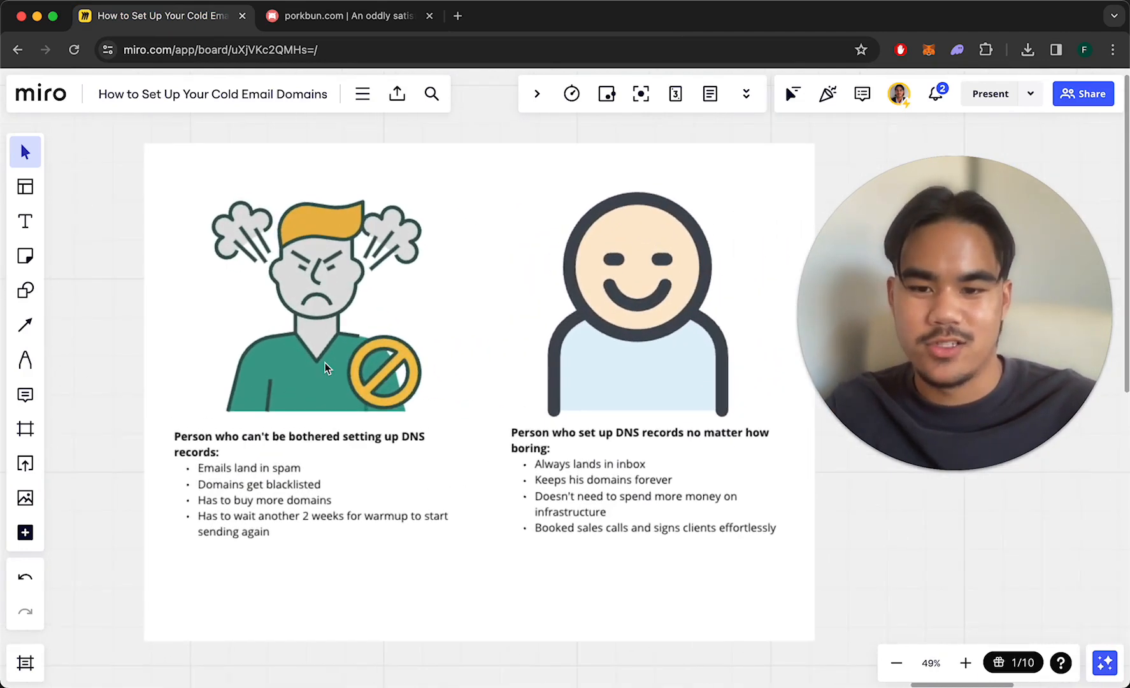
scroll(325, 363, right, 2)
scroll(325, 363, up, 2)
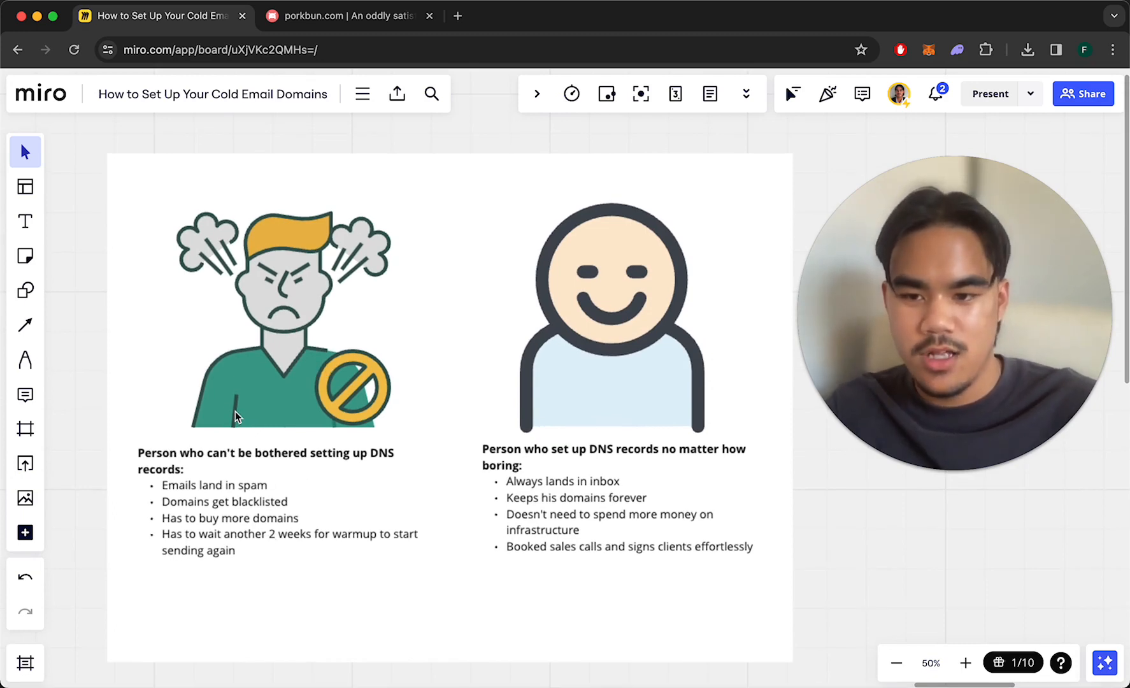
click(335, 351)
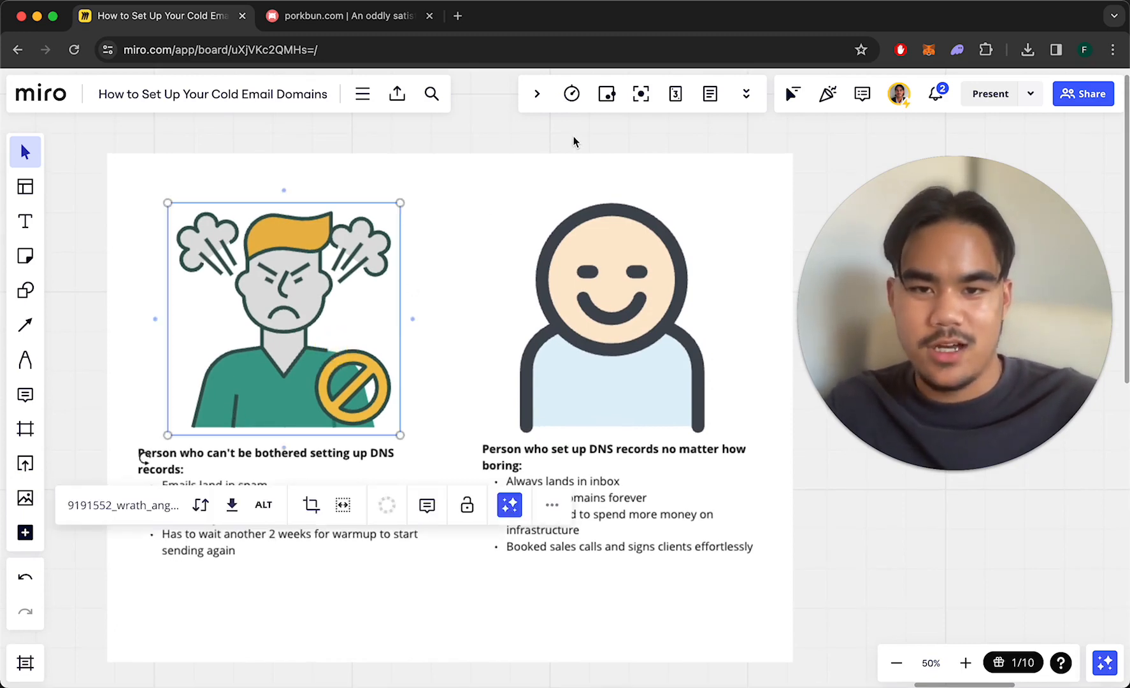
click(575, 141)
scroll(358, 359, down, 2)
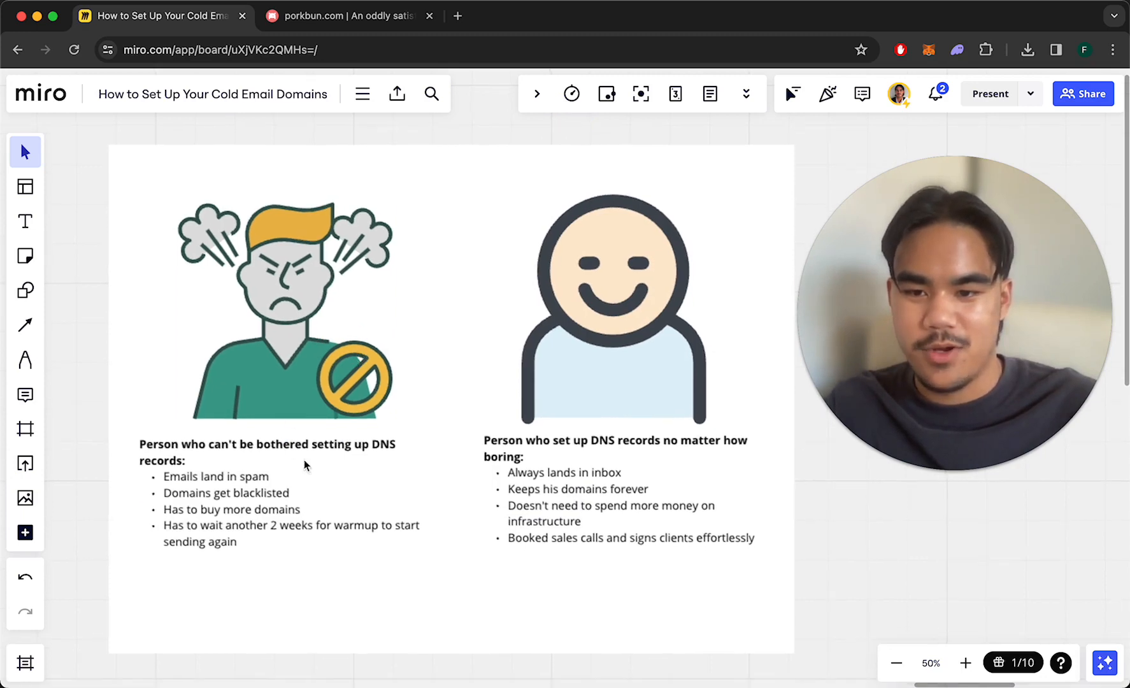
scroll(336, 458, down, 2)
scroll(335, 460, up, 1)
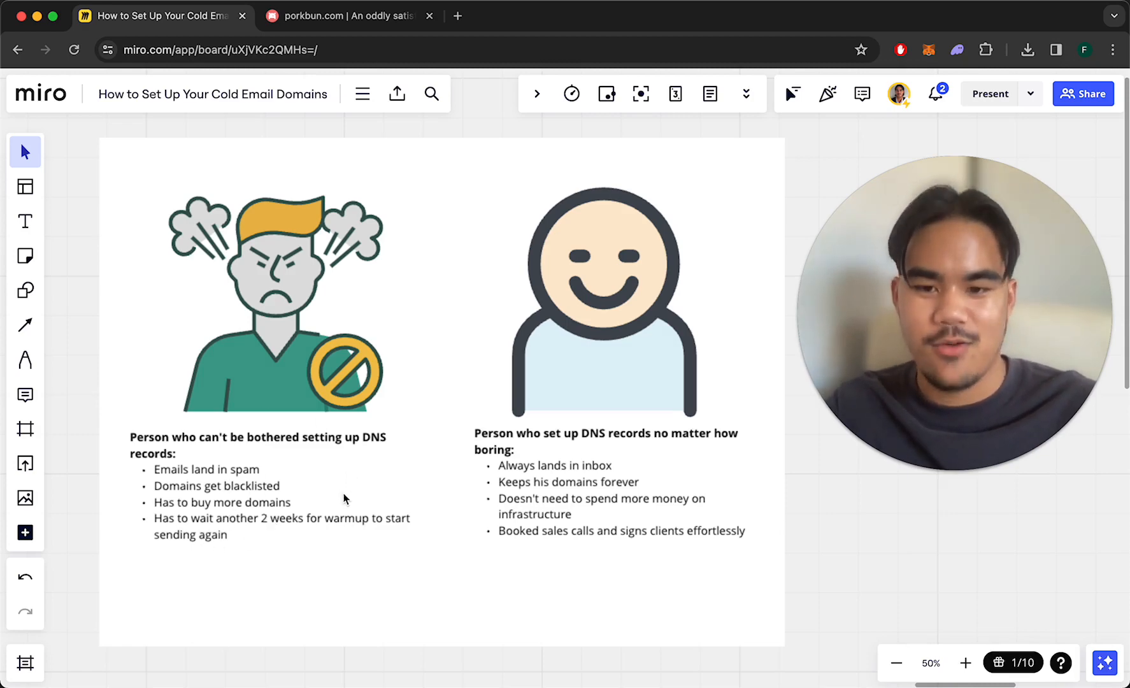
scroll(351, 496, right, 1)
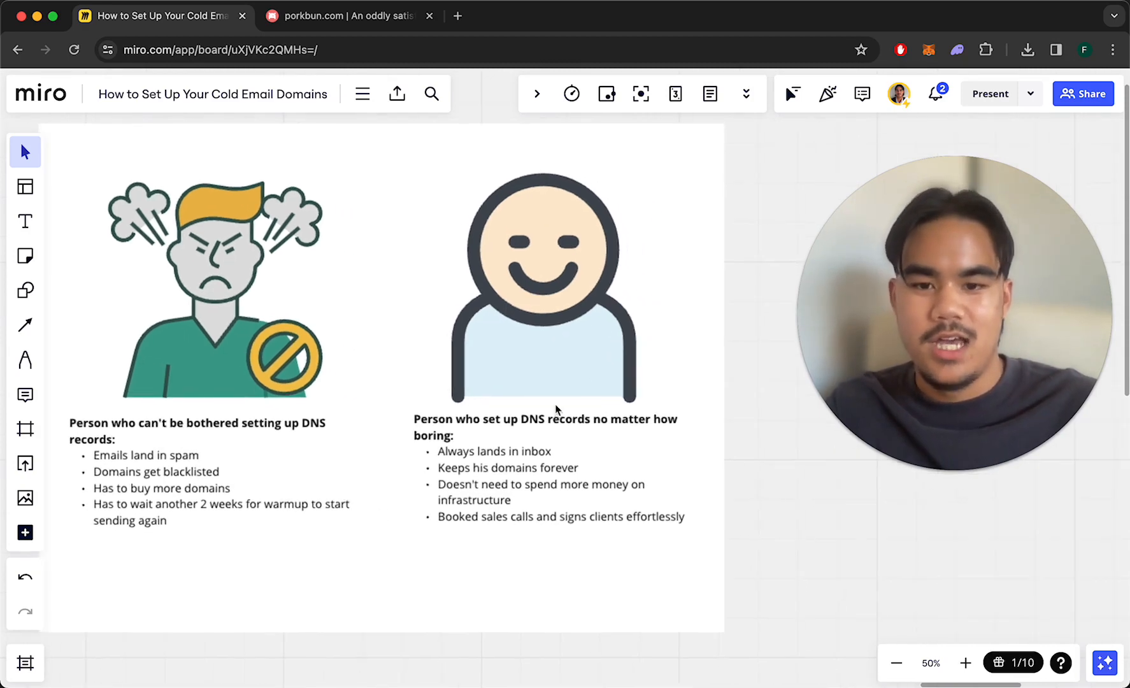
scroll(592, 404, up, 1)
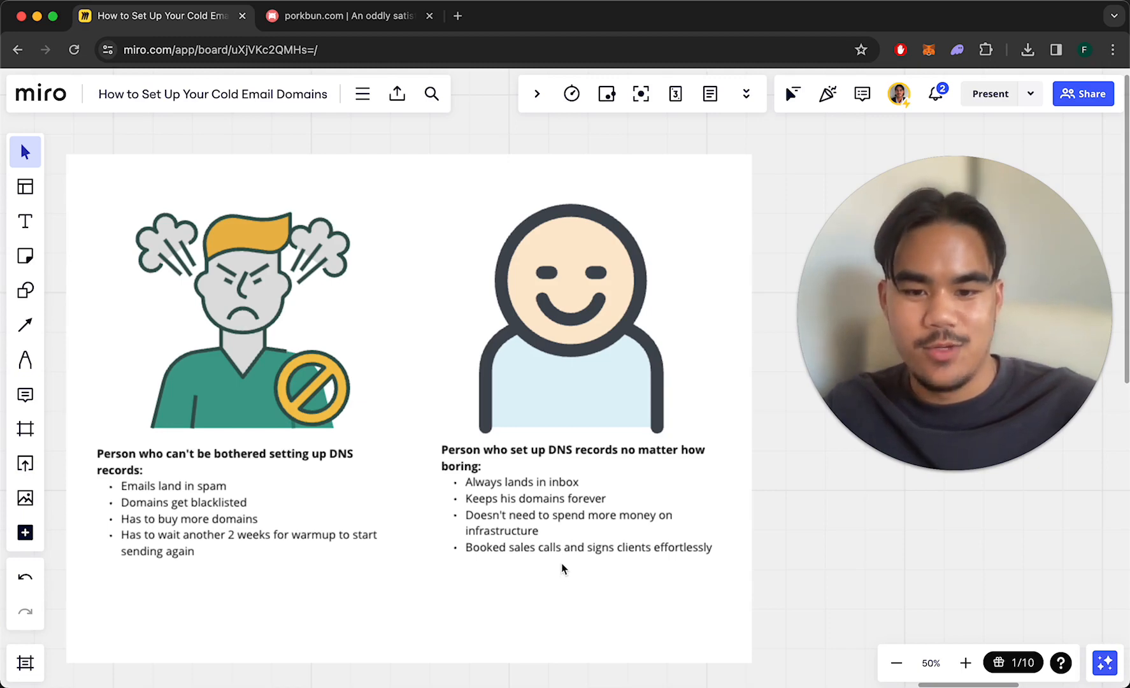
scroll(571, 555, up, 1)
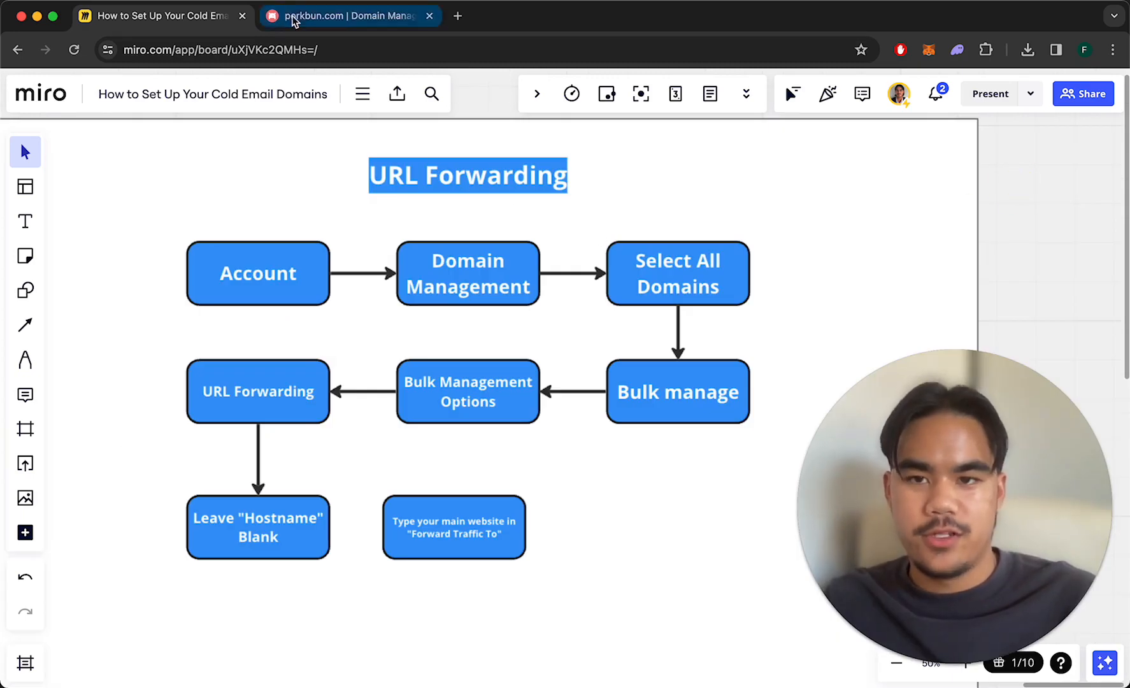
Open Edit URL Forwarding for conqueredleads.com, cross-checking the Miro flowchart steps.
click(293, 21)
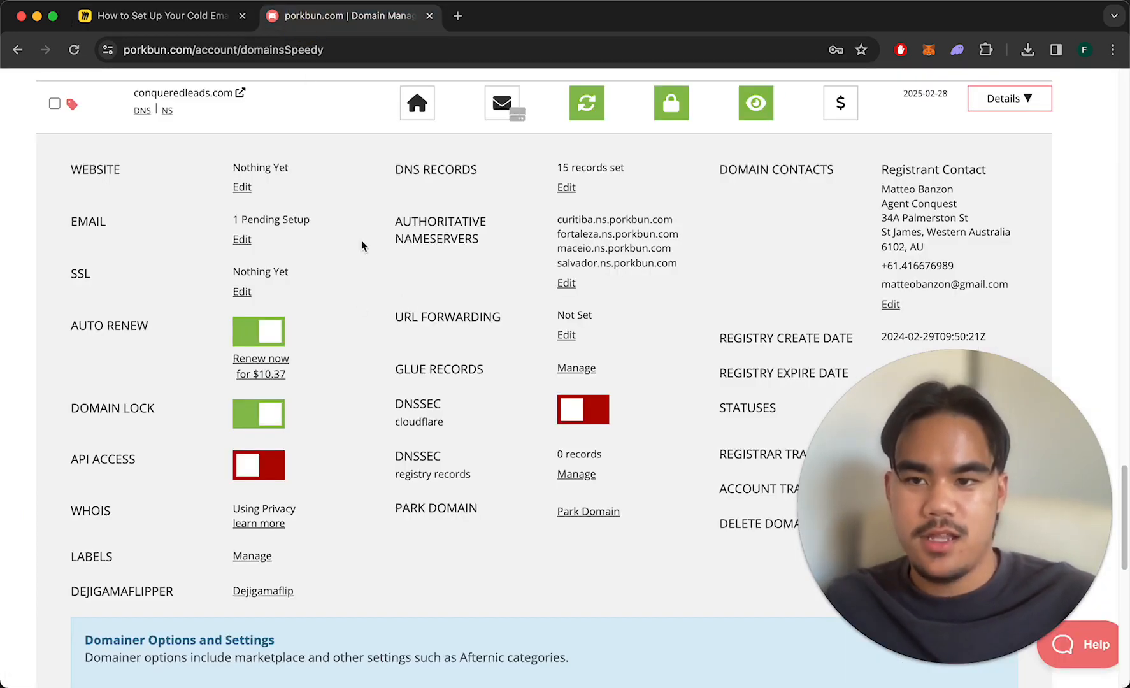
scroll(159, 114, down, 1)
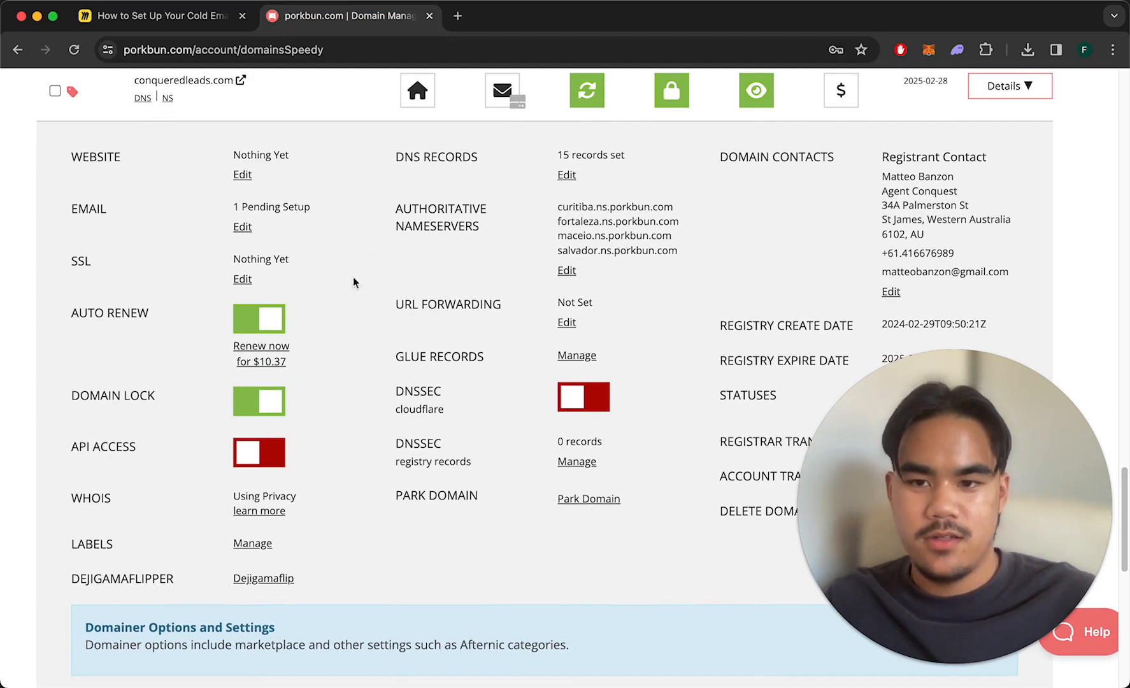
click(567, 322)
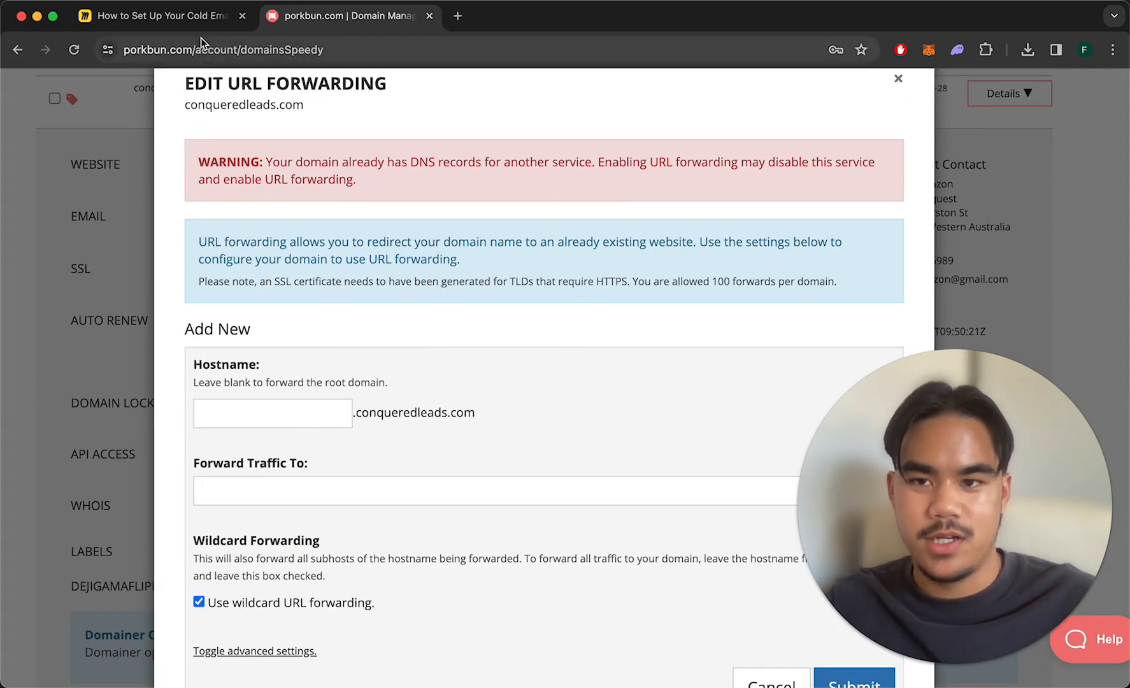
click(190, 19)
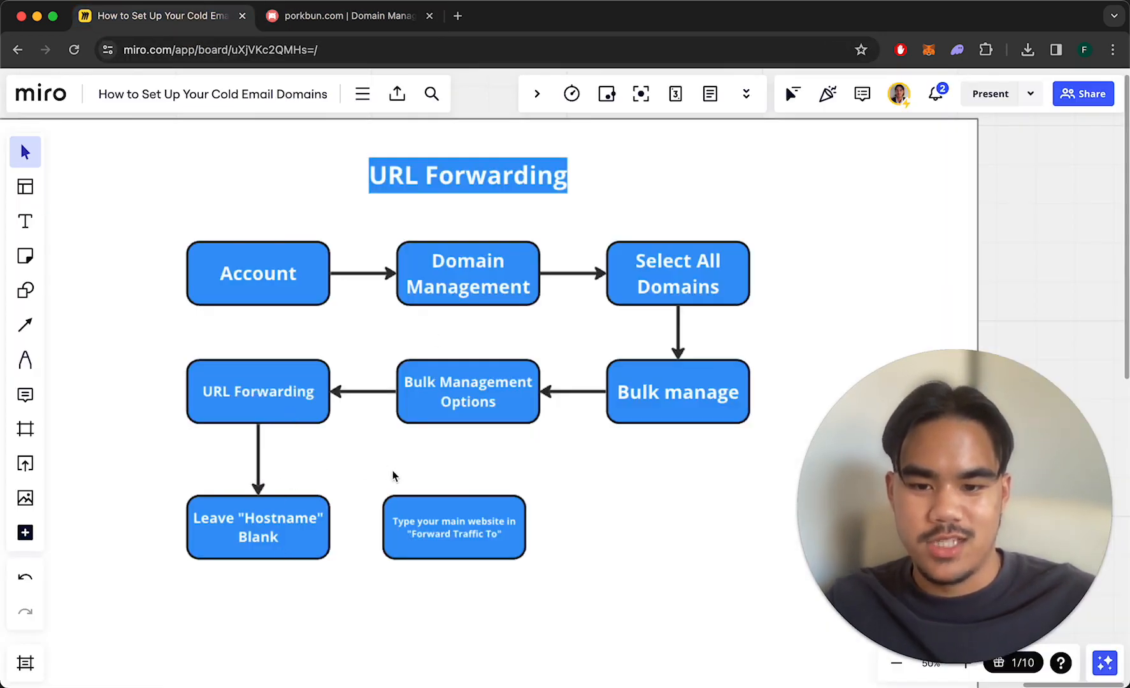
scroll(476, 531, up, 5)
scroll(514, 501, down, 1)
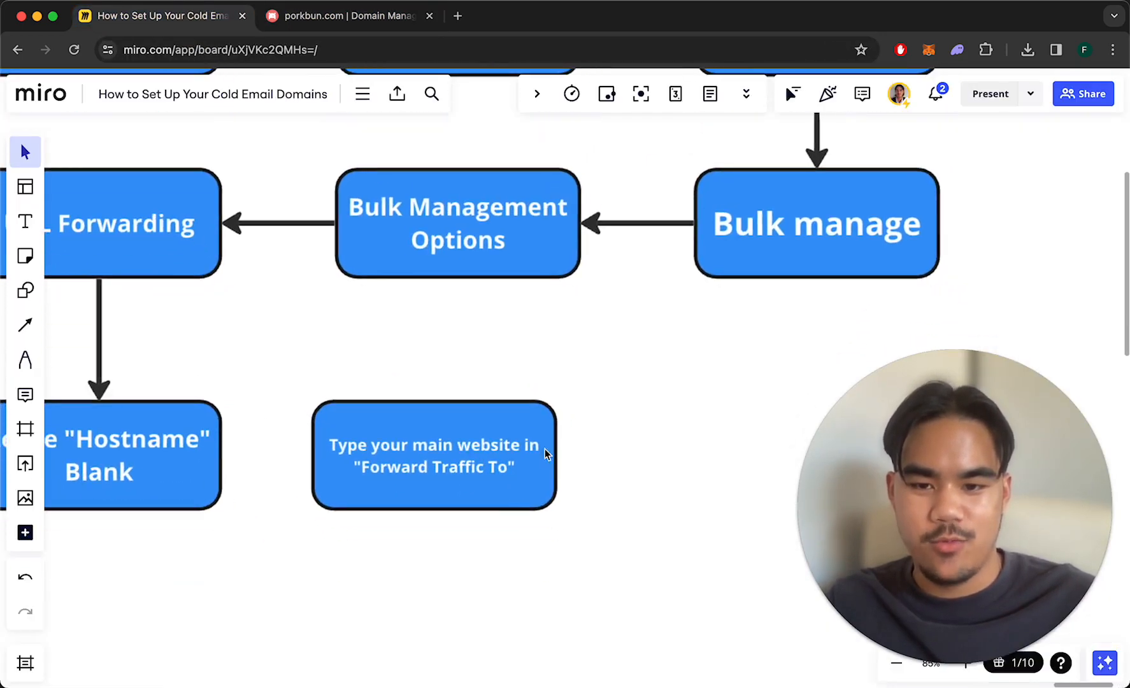
scroll(508, 430, down, 4)
click(364, 16)
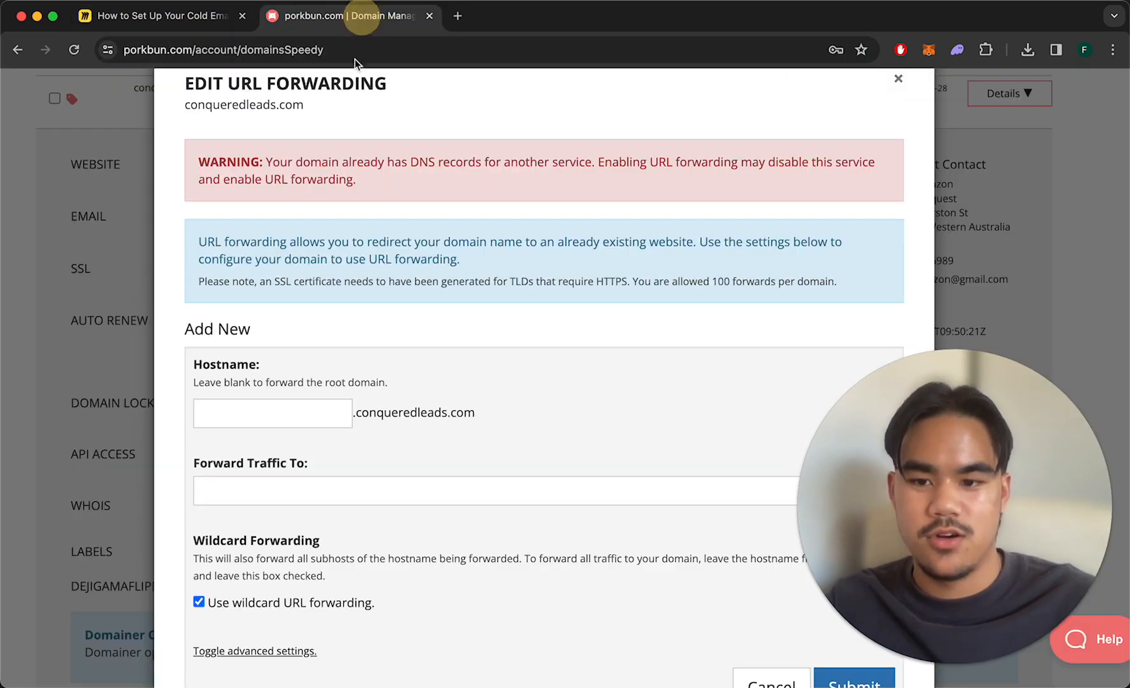
Enter acquisition.com as the forwarding target, hostname blank, wildcard forwarding left on.
click(314, 488)
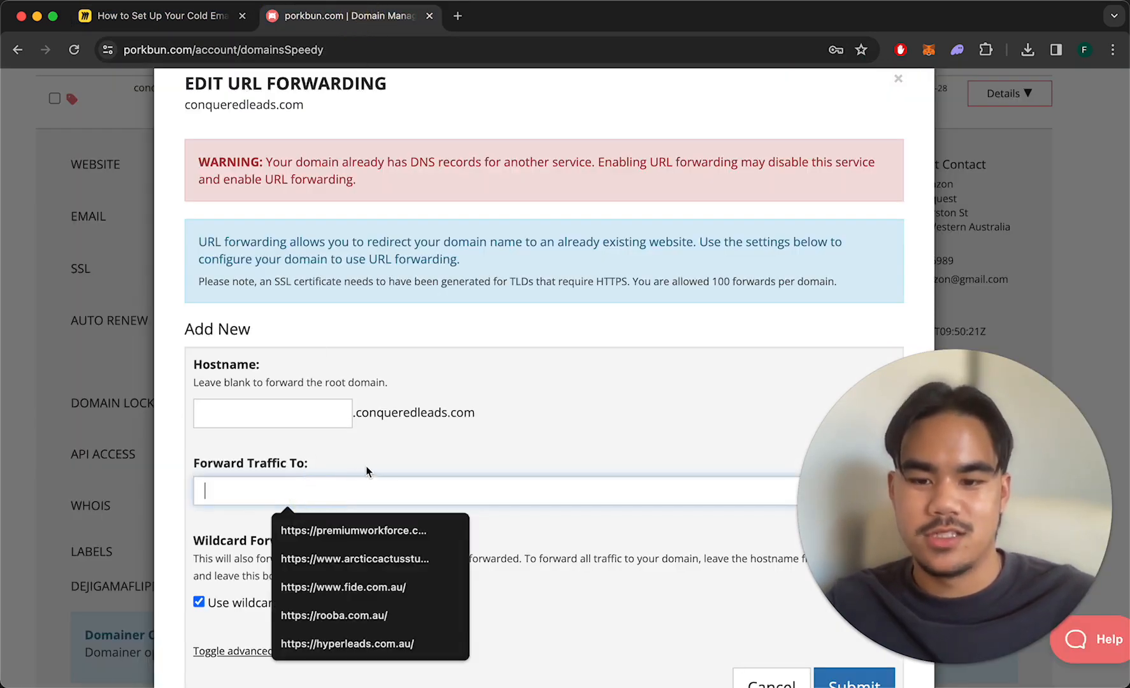
text(acquisiti)
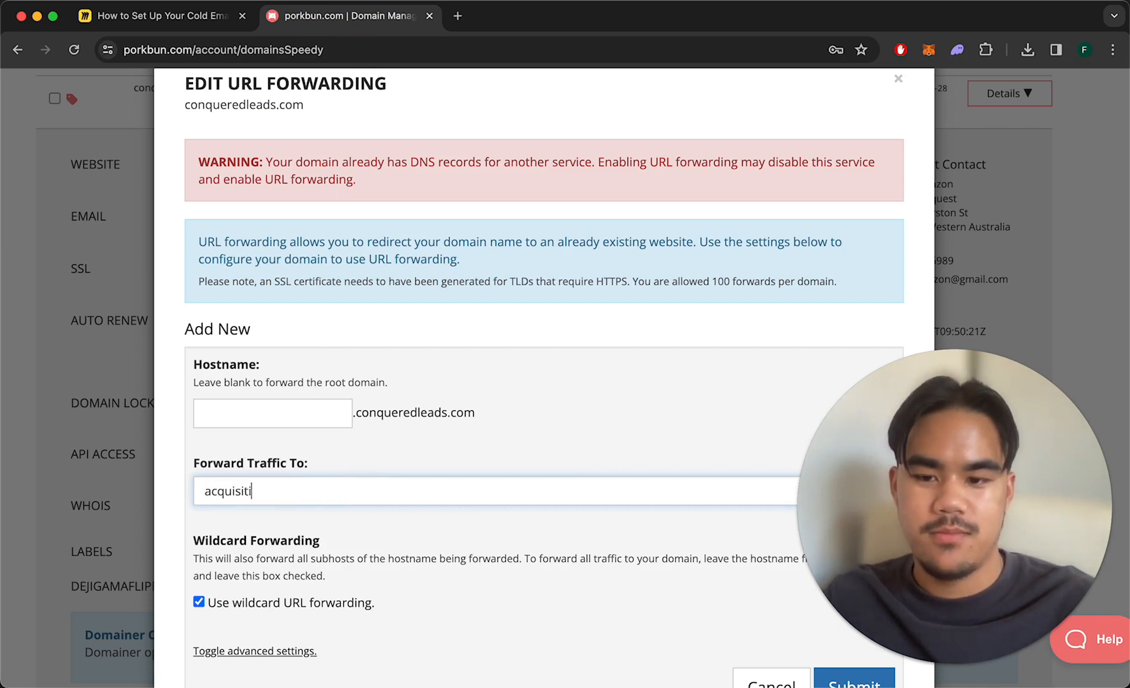
text(on.com)
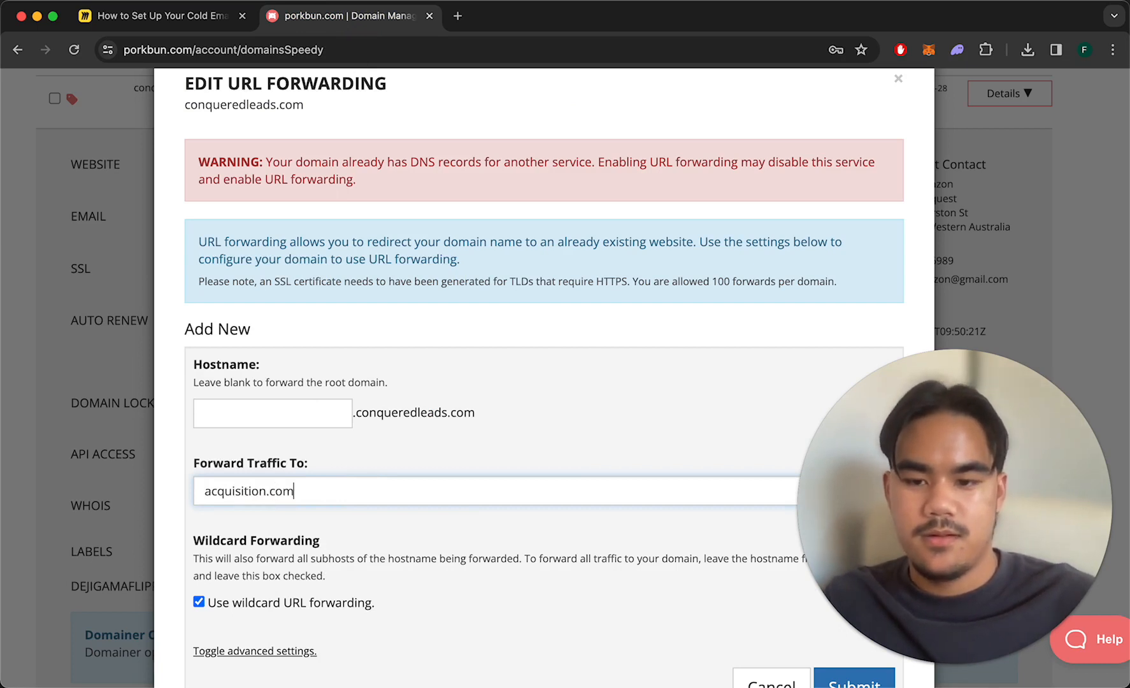
triple_click(347, 488)
click(346, 491)
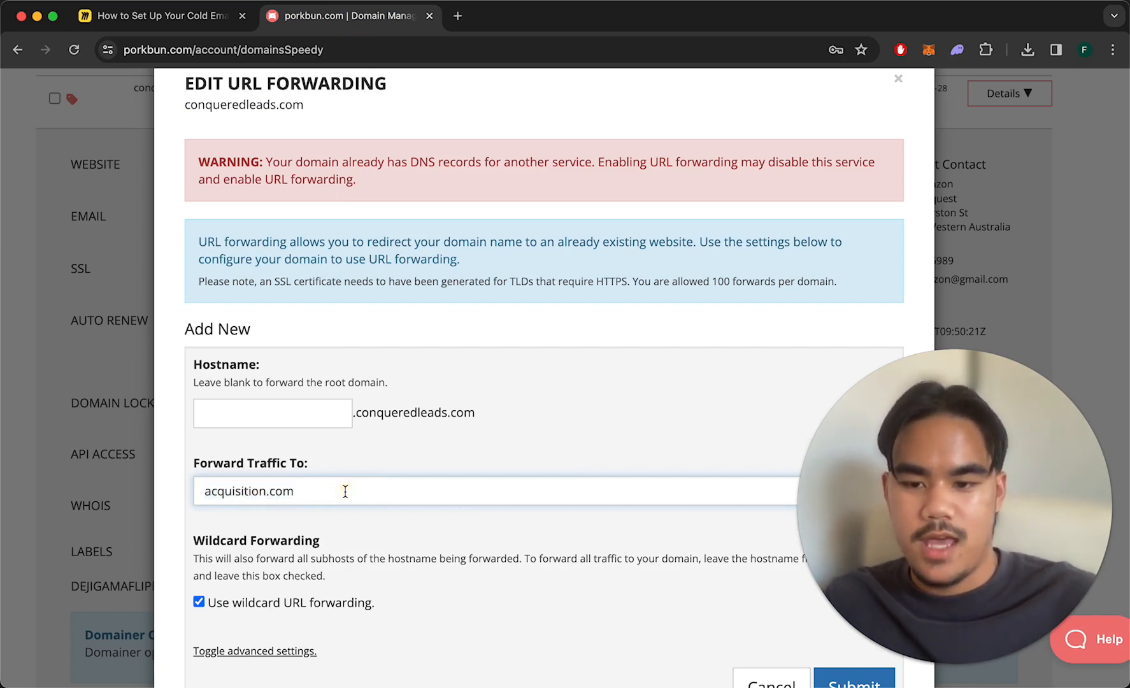
scroll(345, 491, down, 2)
scroll(345, 494, up, 1)
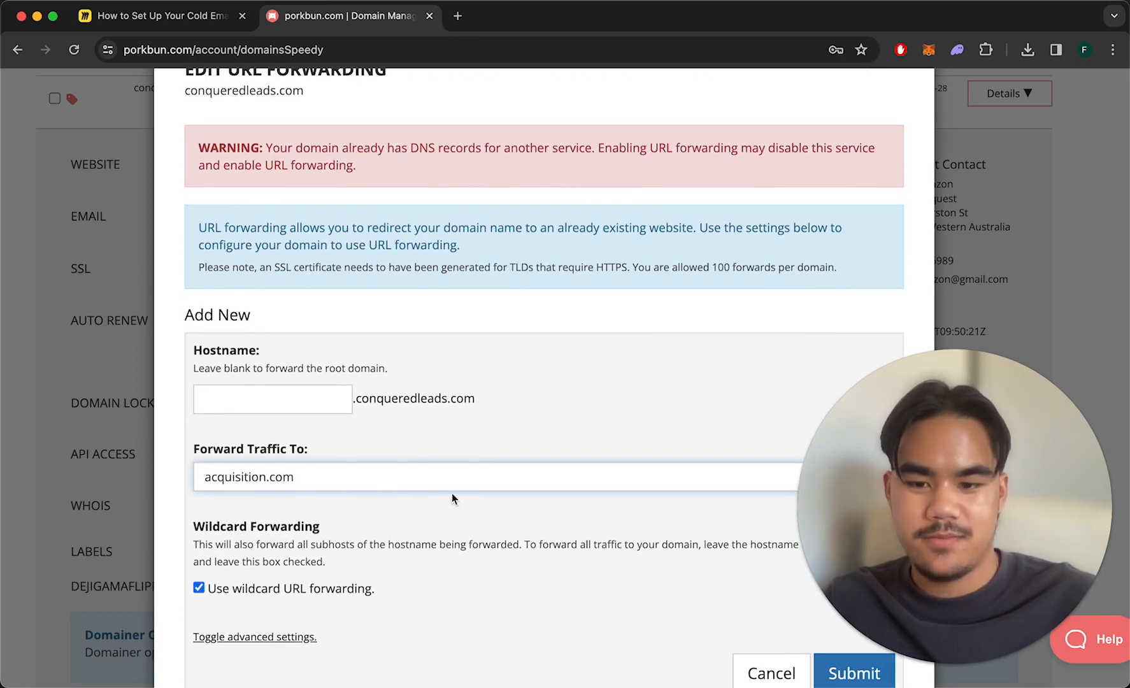
scroll(197, 588, down, 2)
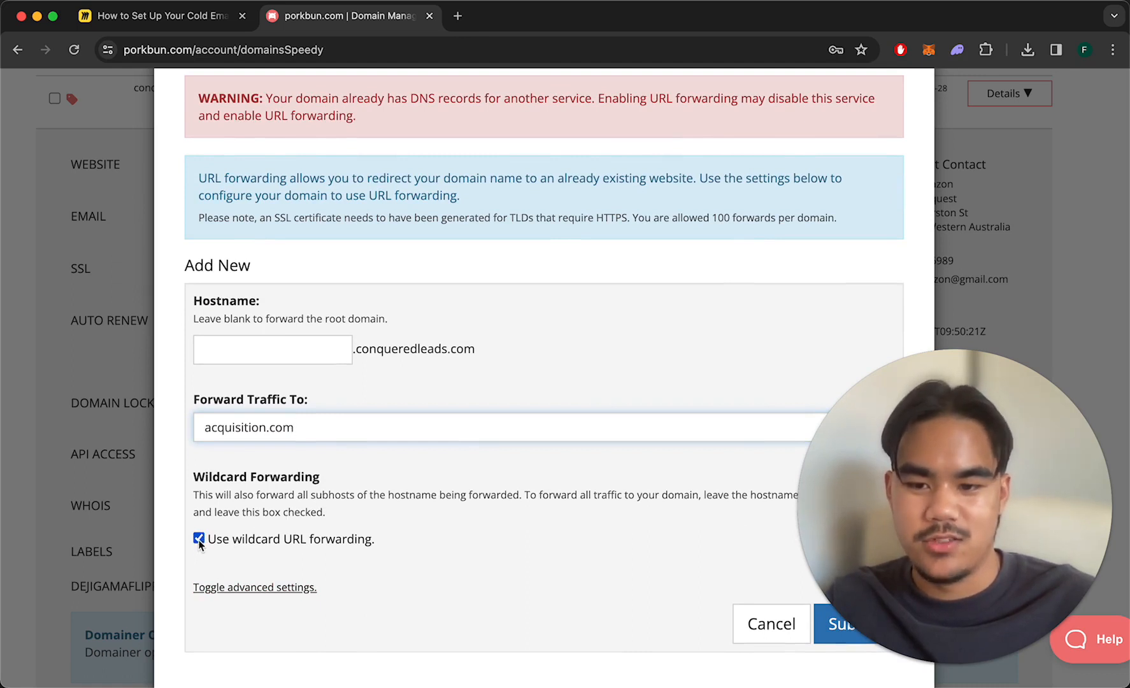
click(201, 535)
click(201, 536)
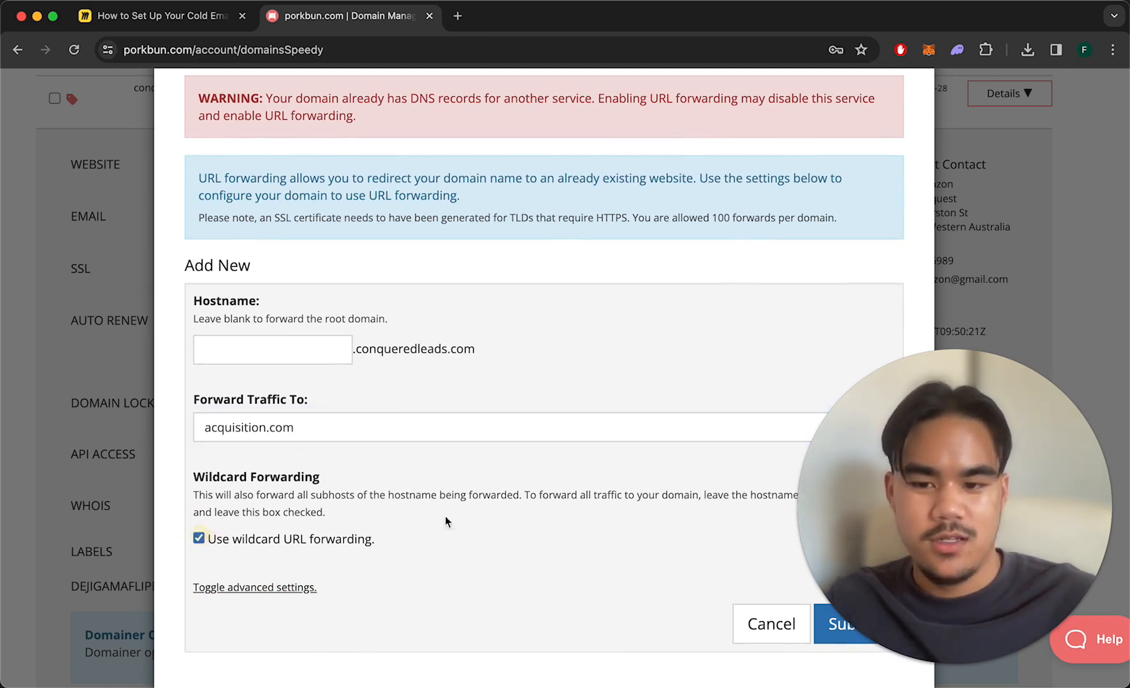
scroll(515, 490, up, 1)
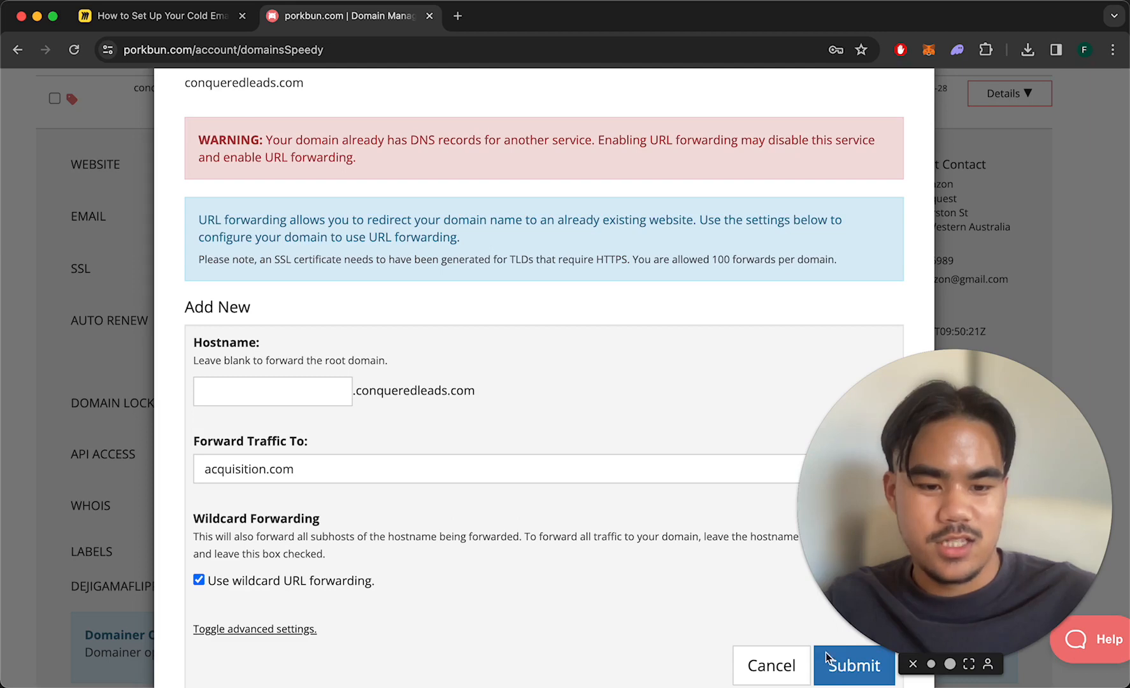
scroll(655, 456, down, 3)
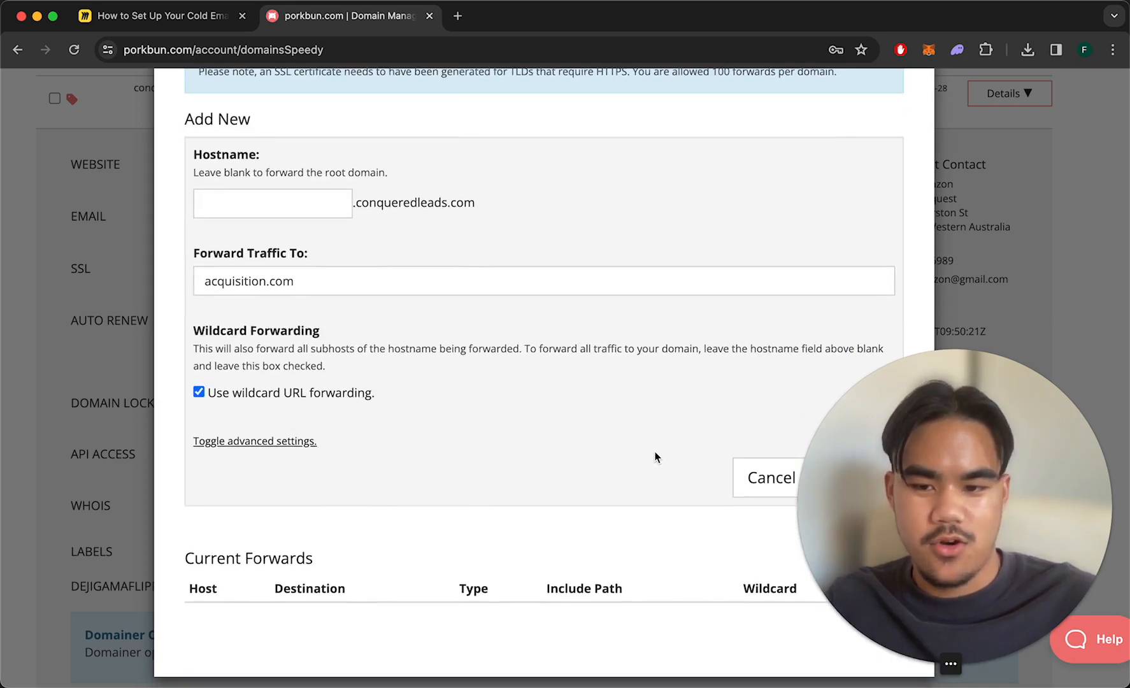
scroll(655, 456, up, 3)
scroll(656, 457, up, 1)
Navigate the Miro board to the Buy Domains, Add DNS Records, Set Up URL Forwarding overview.
click(196, 28)
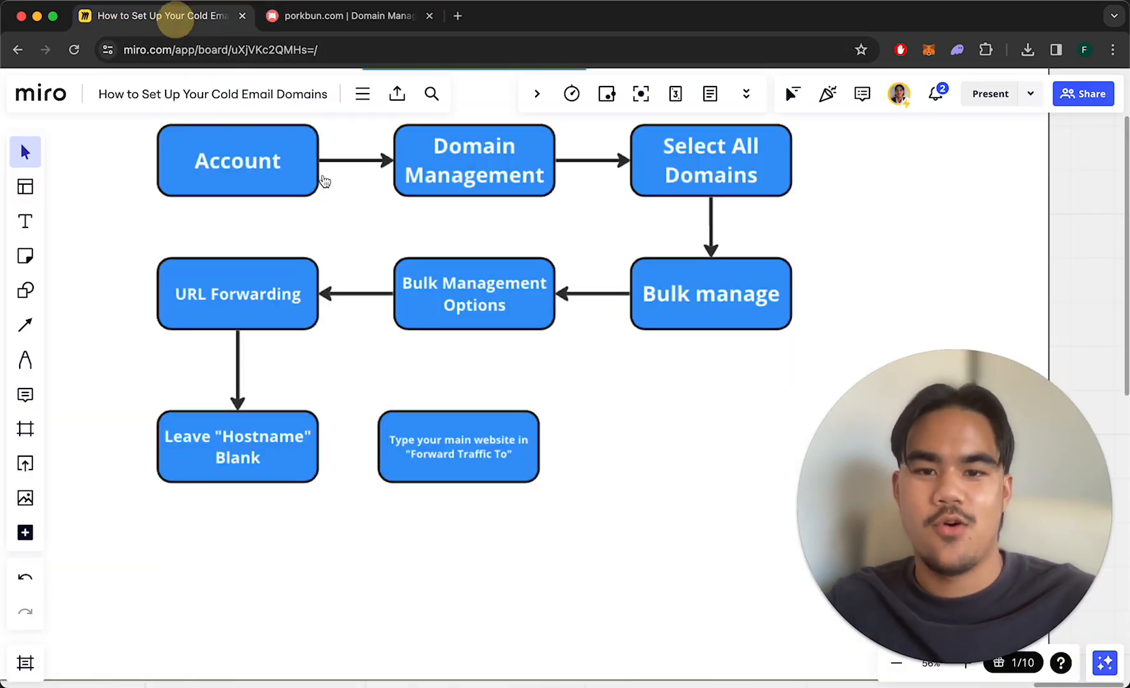
scroll(432, 289, down, 5)
scroll(430, 288, left, 10)
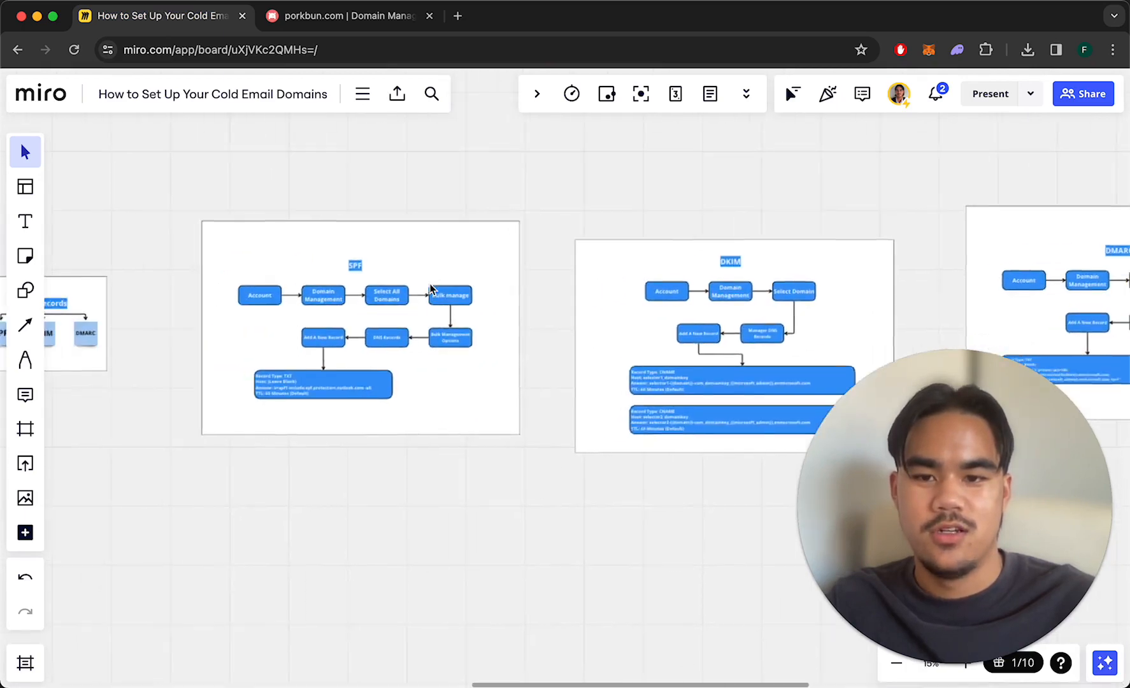
scroll(430, 288, left, 15)
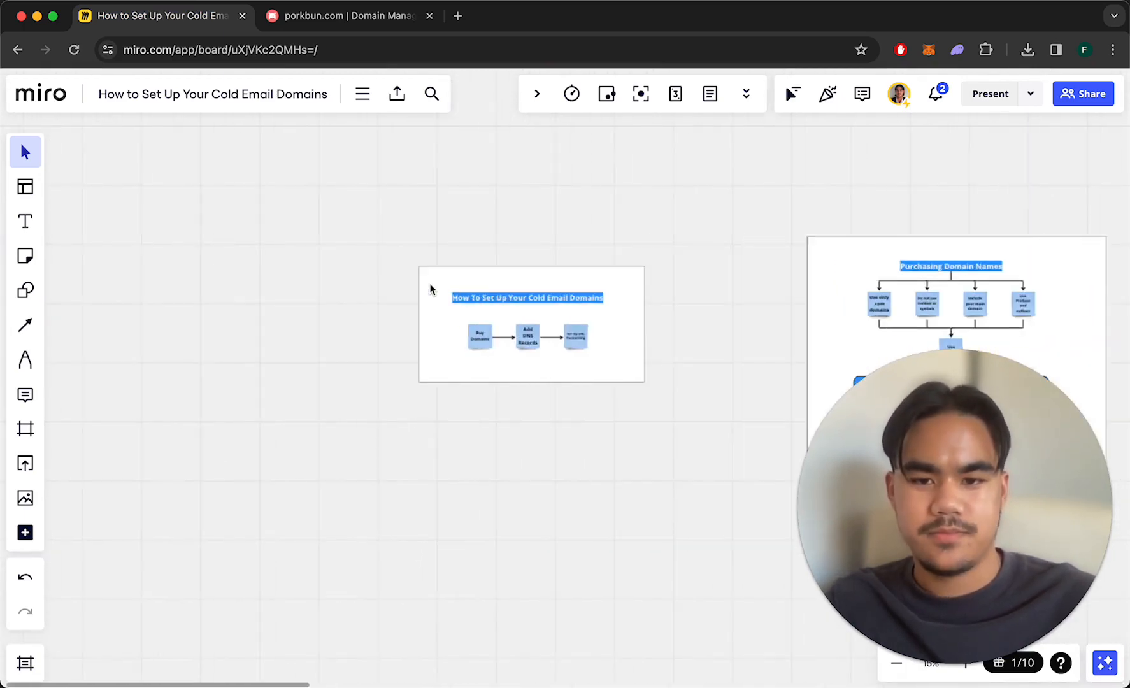
scroll(505, 294, up, 6)
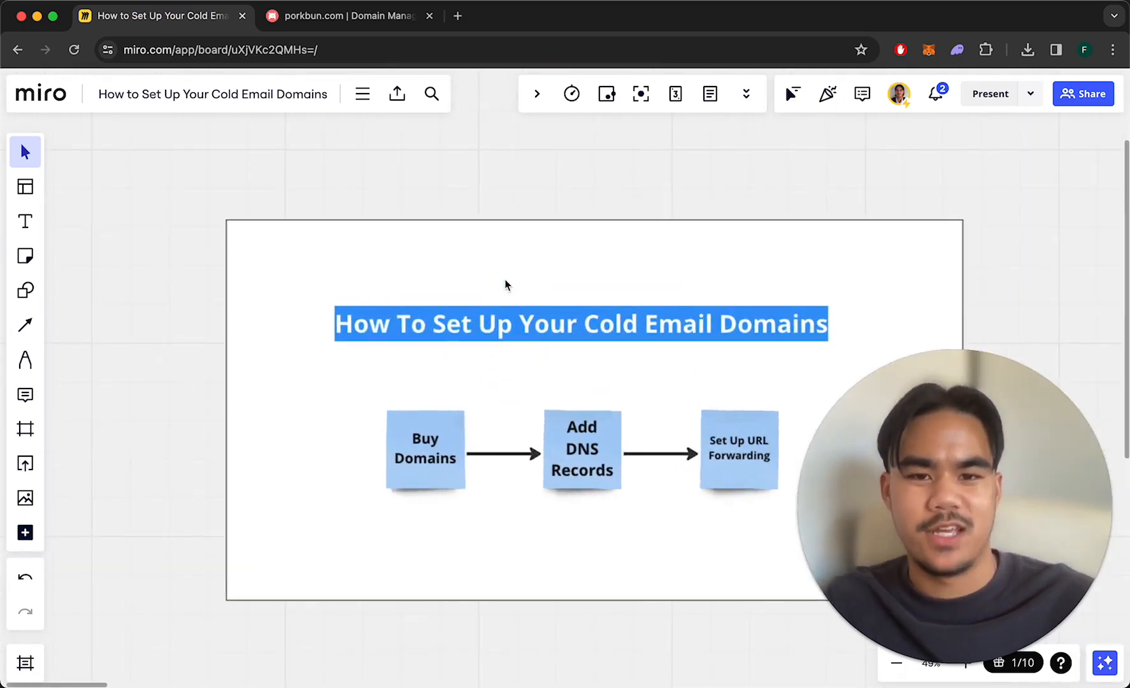
scroll(504, 279, down, 1)
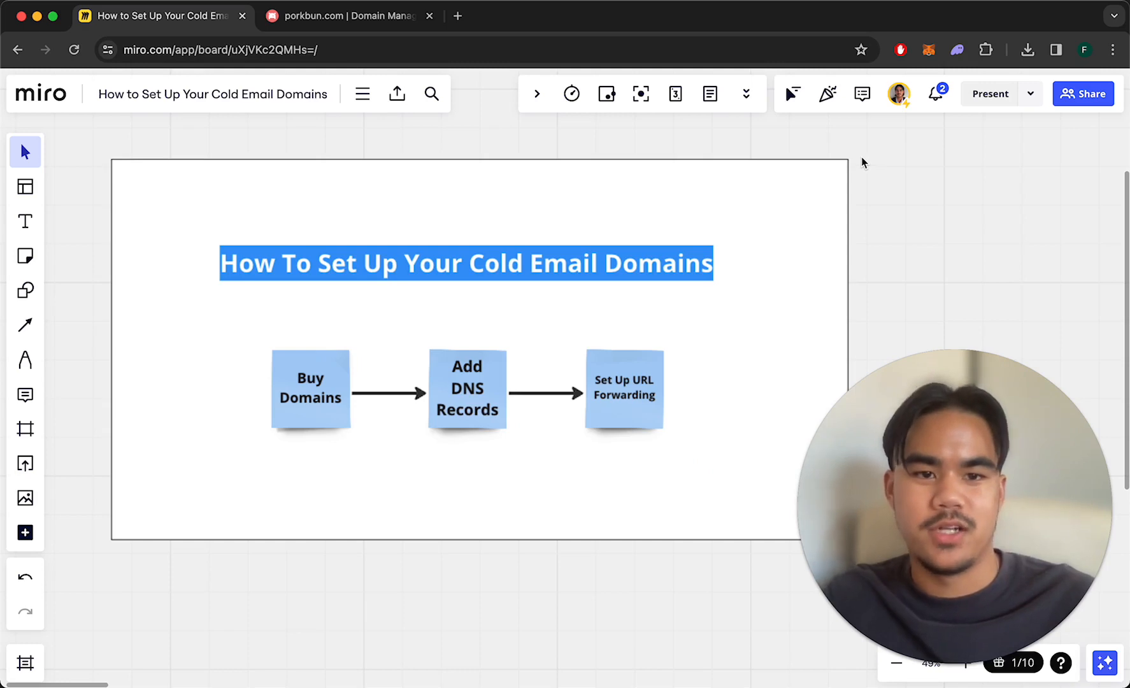
scroll(792, 152, down, 1)
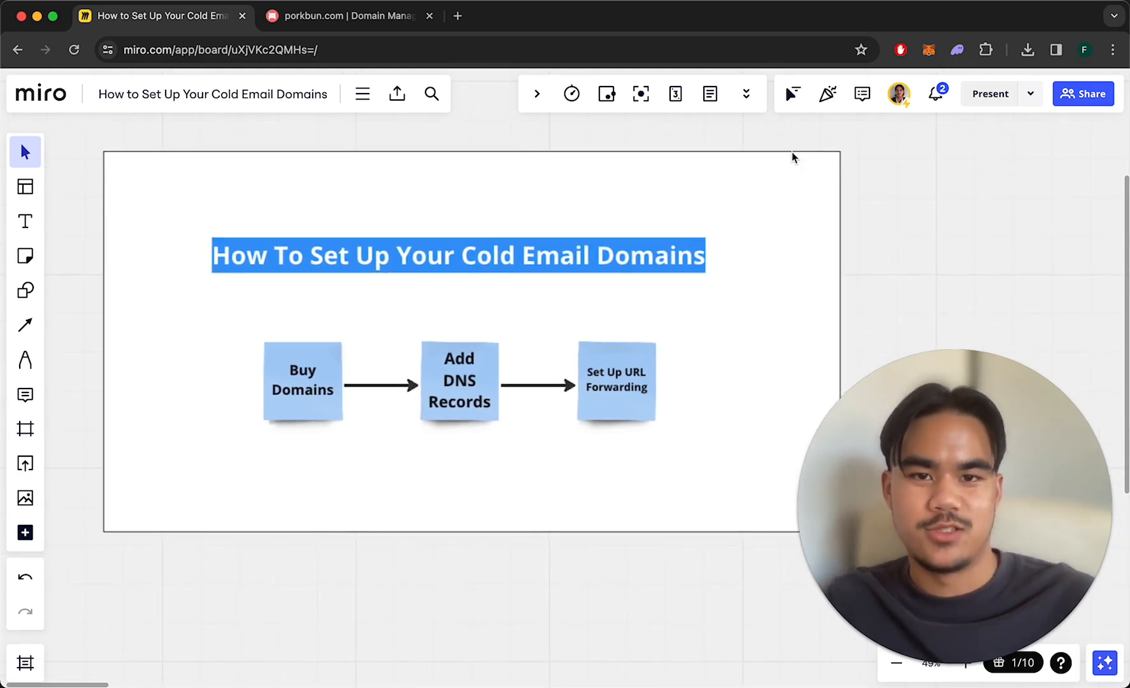